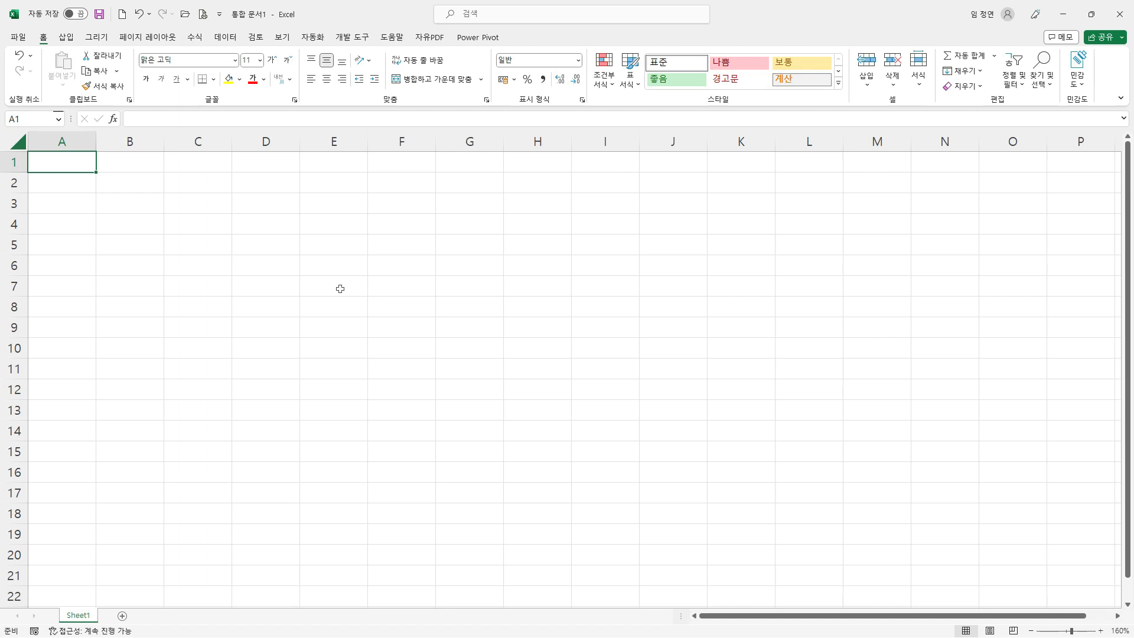
# - Enter the number 1 in cell A1 and the text 엑셀 in cell B1
pyautogui.write('1')
pyautogui.press('Return')
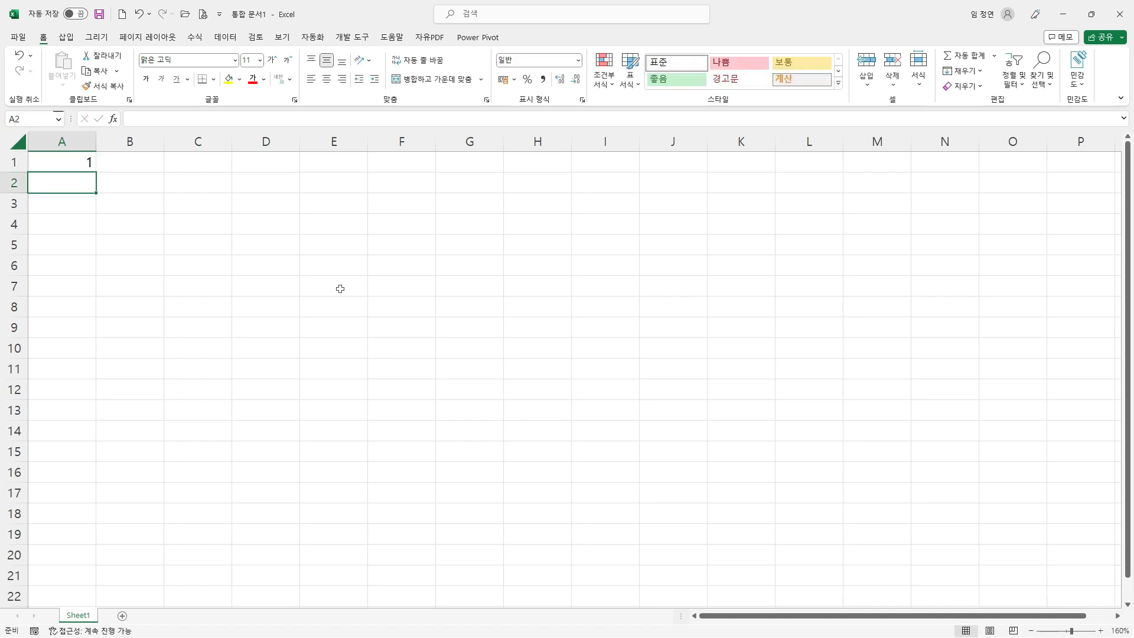
pyautogui.click(80, 162)
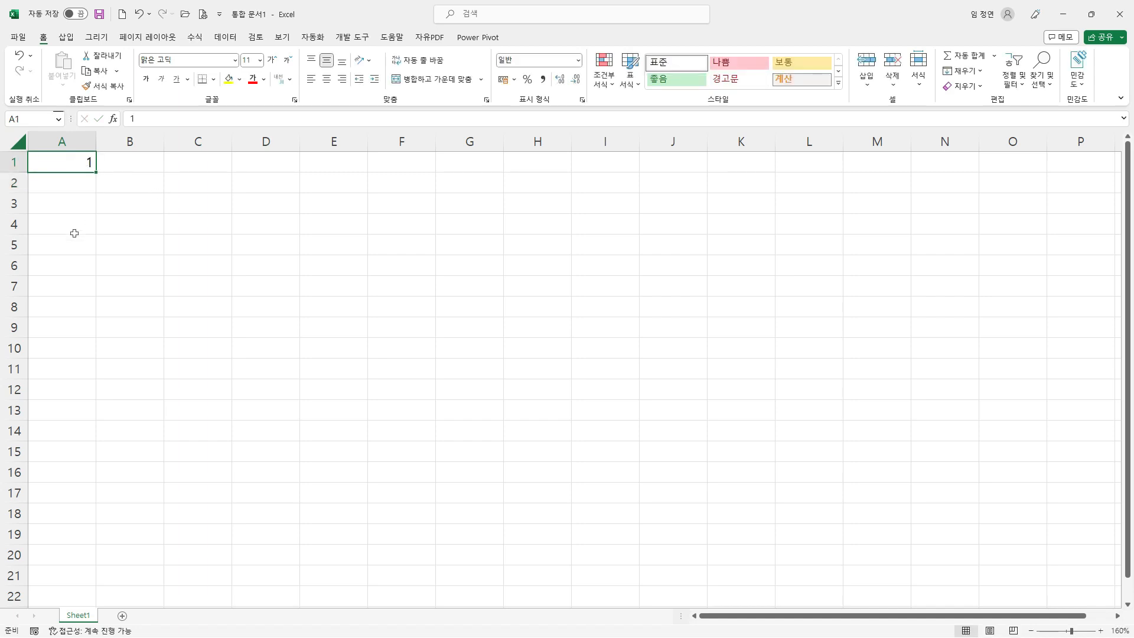
pyautogui.click(142, 163)
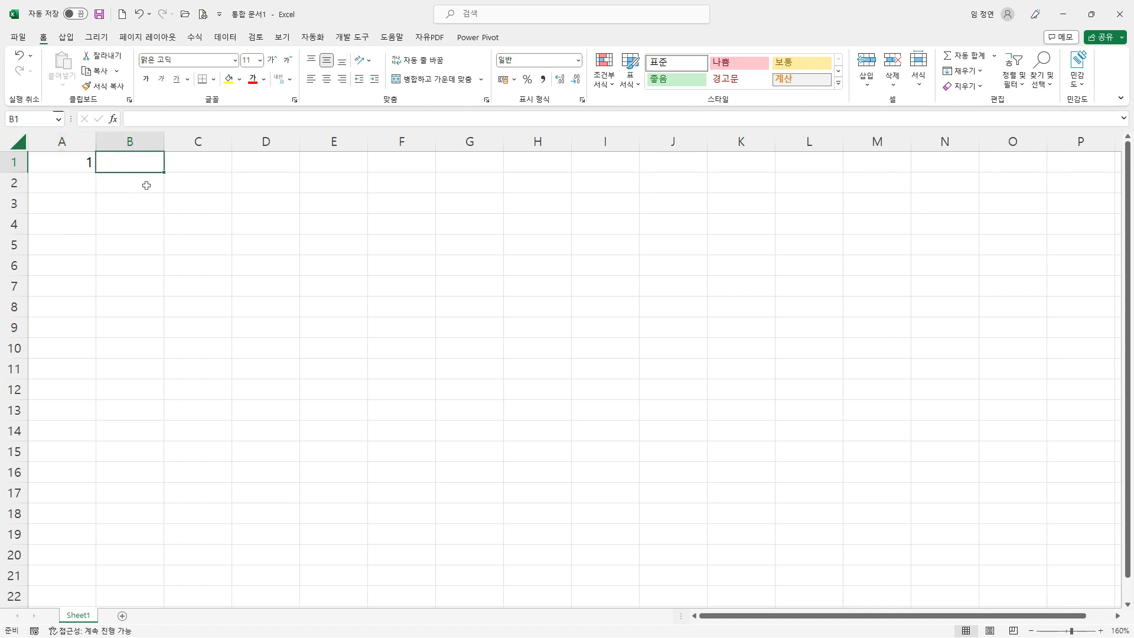
pyautogui.write('엑셀')
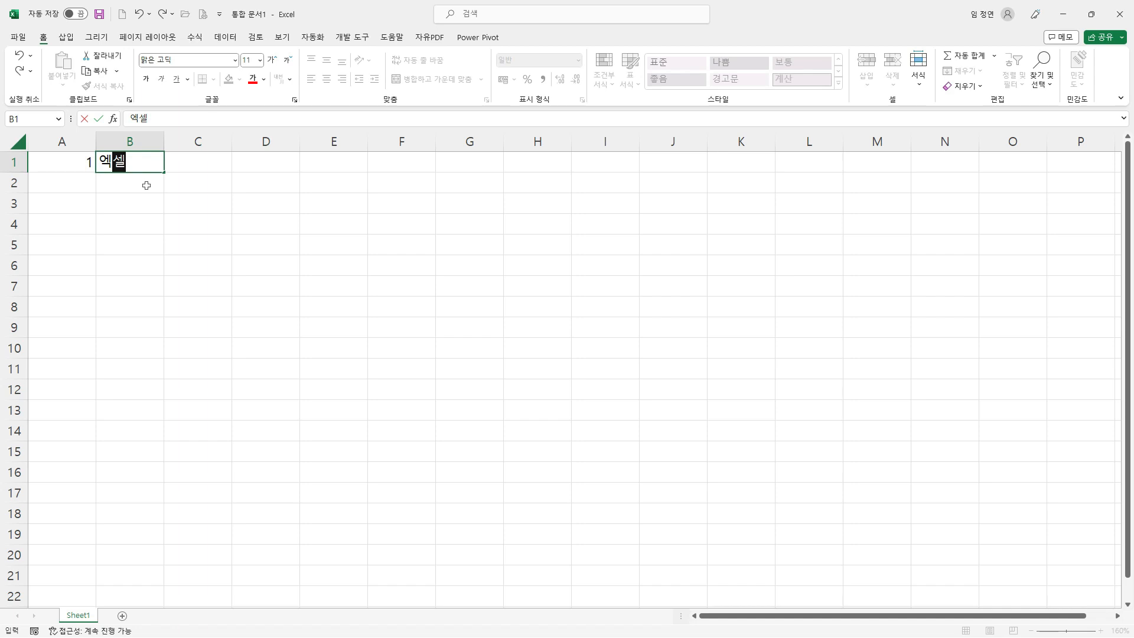
pyautogui.press('Return')
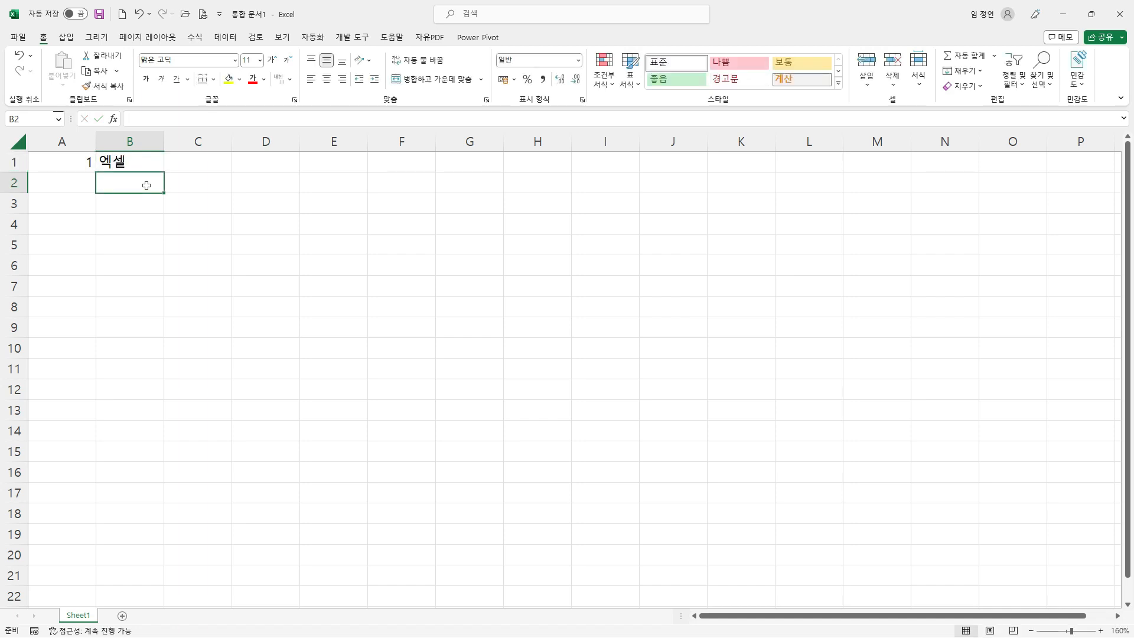
# - Try horizontally centring the contents of cells A1:B1
pyautogui.click(141, 236)
pyautogui.click(126, 163)
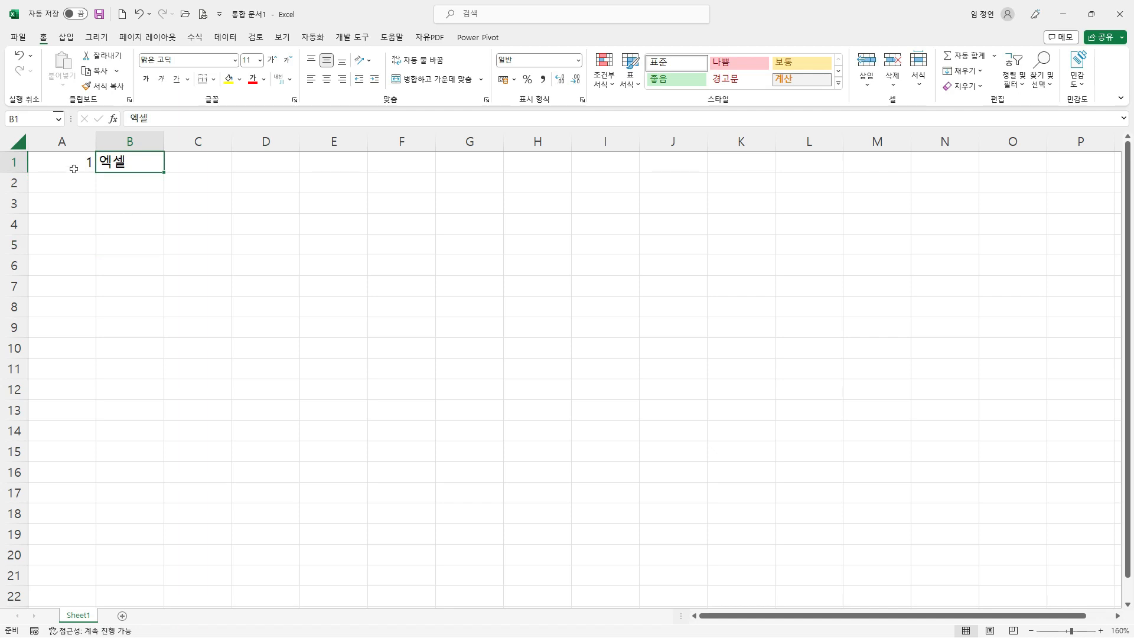
pyautogui.click(48, 160)
pyautogui.moveTo(47, 160); pyautogui.dragTo(115, 165)
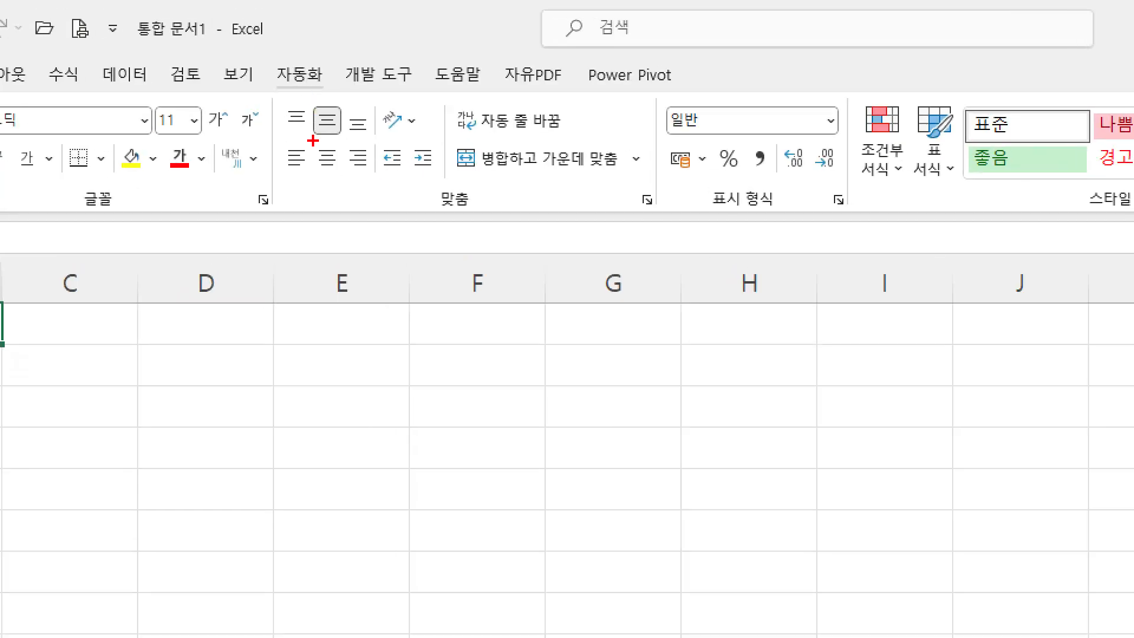
pyautogui.moveTo(317, 70); pyautogui.dragTo(334, 89)
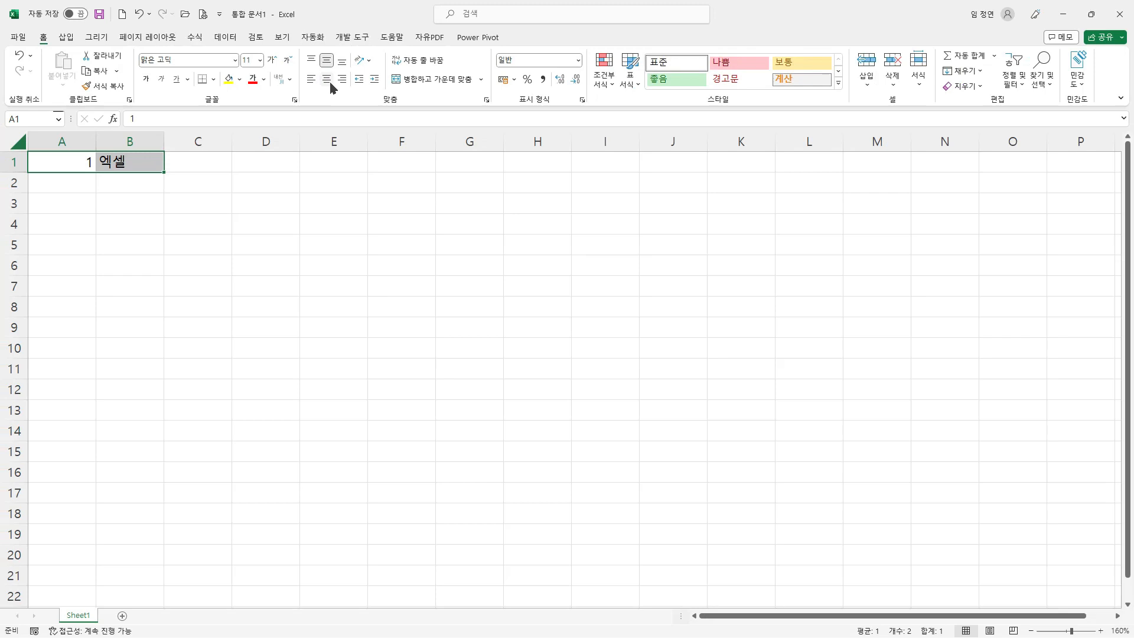
pyautogui.click(328, 82)
pyautogui.click(329, 81)
# - Enter 12-56 in cell B2 and the percentage 50% in cell A2
pyautogui.click(118, 183)
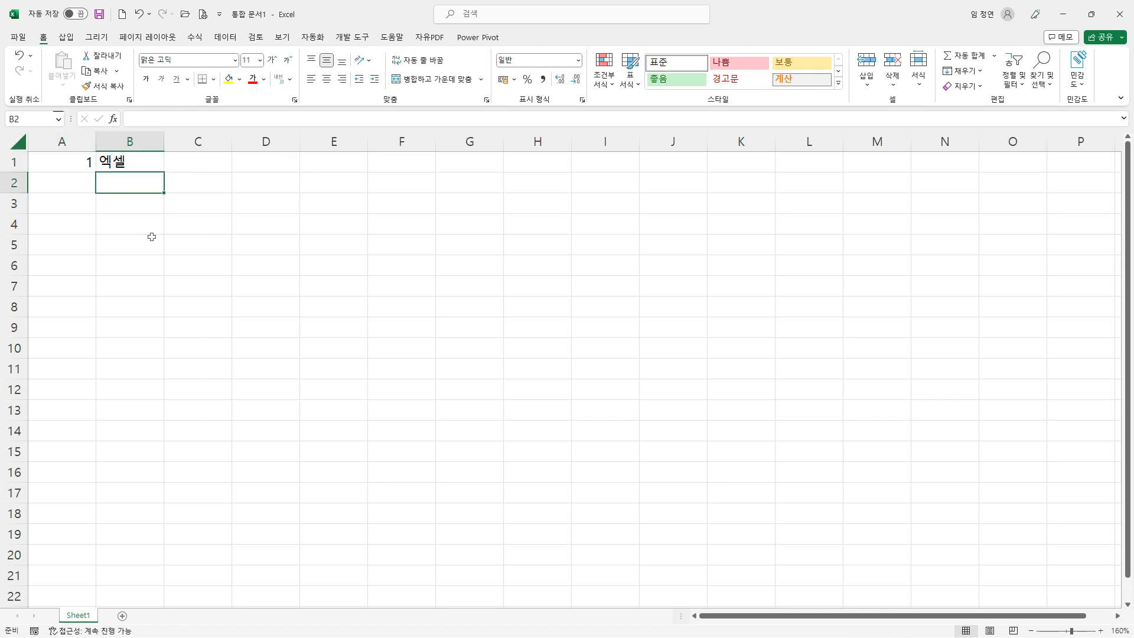
pyautogui.write('12-56')
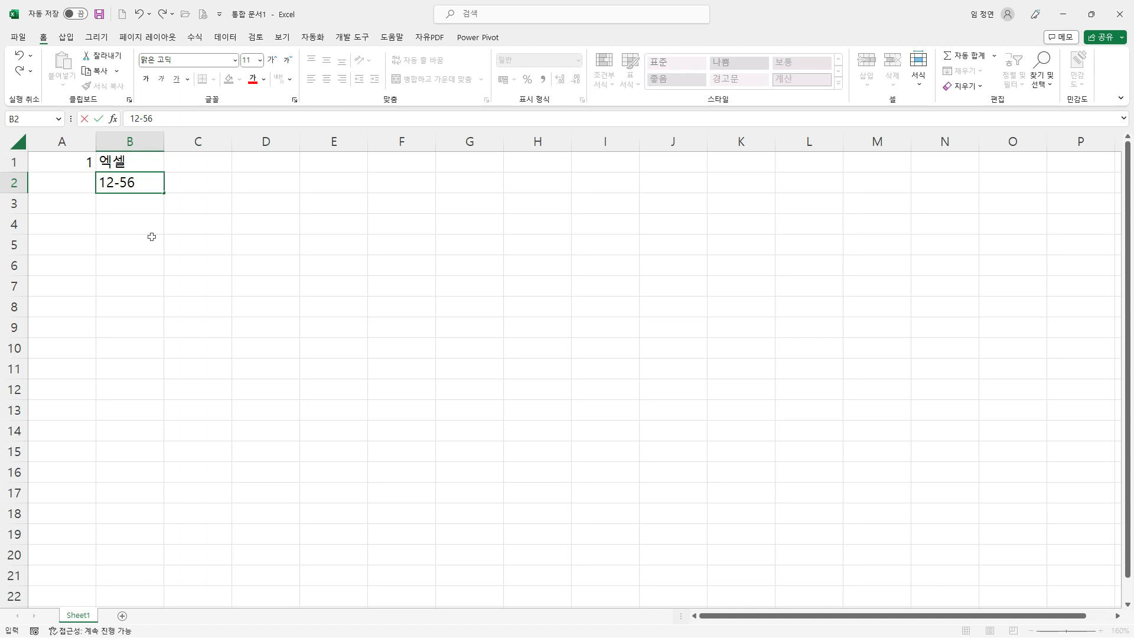
pyautogui.press('Return')
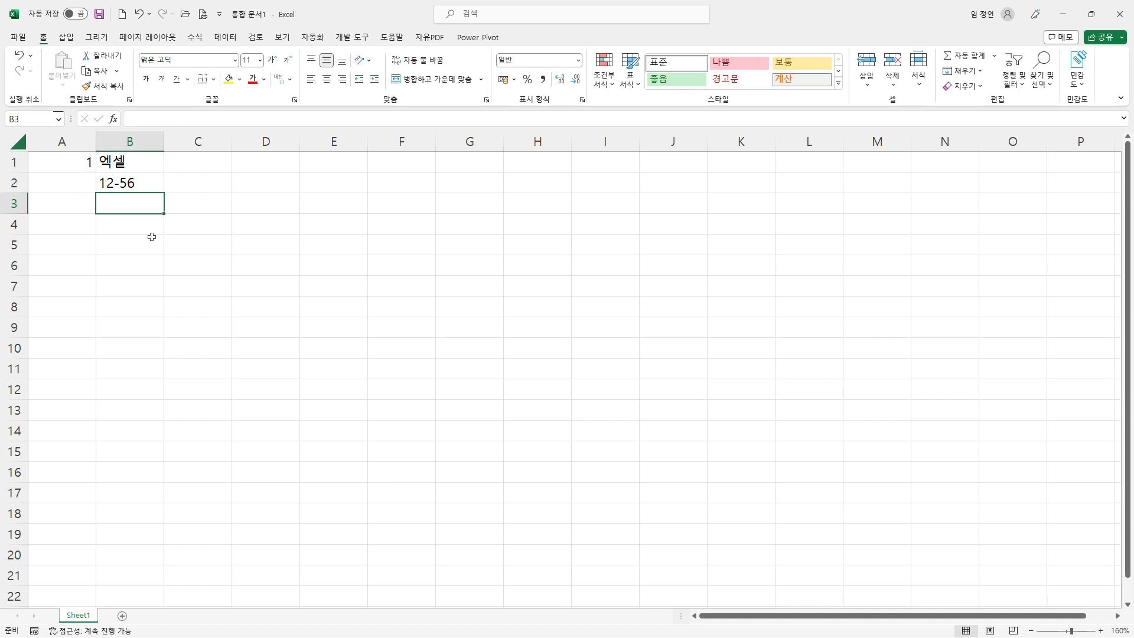
pyautogui.click(60, 182)
pyautogui.write('50')
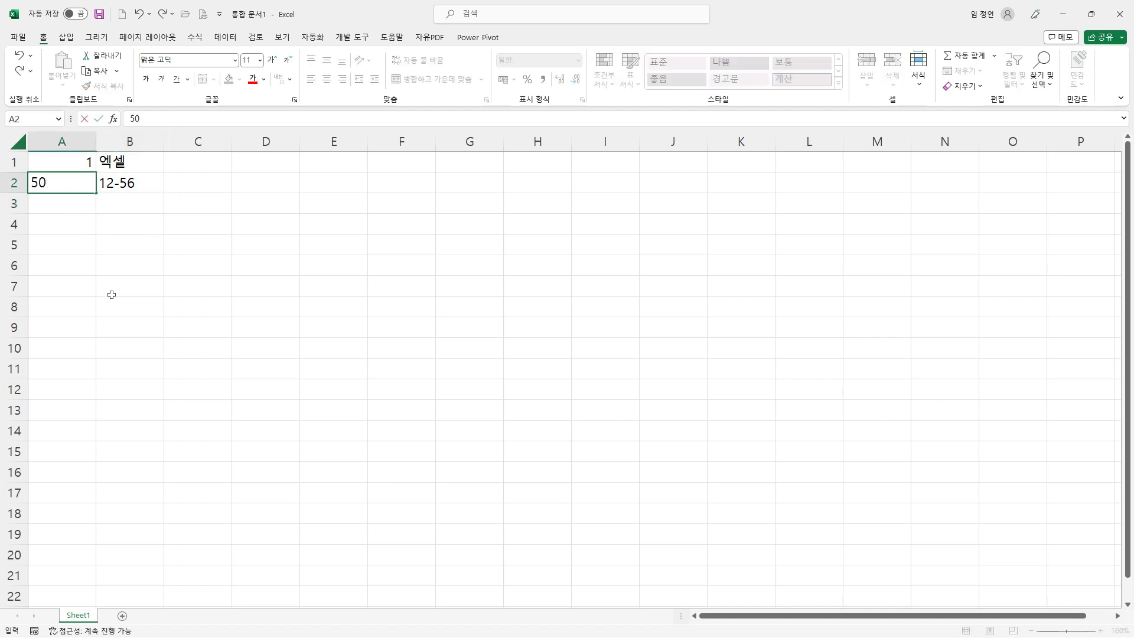
pyautogui.write('%')
pyautogui.press('Return')
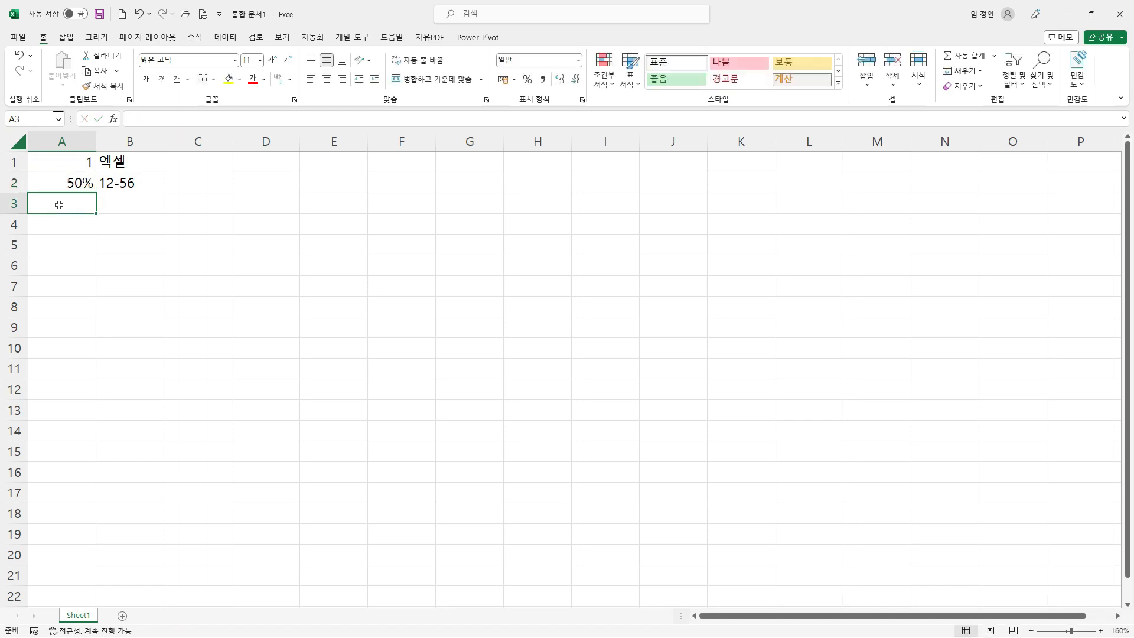
# - Compare the default alignment of the entries in A1:A2 with those in B1:B2, and select cell C1
pyautogui.click(62, 184)
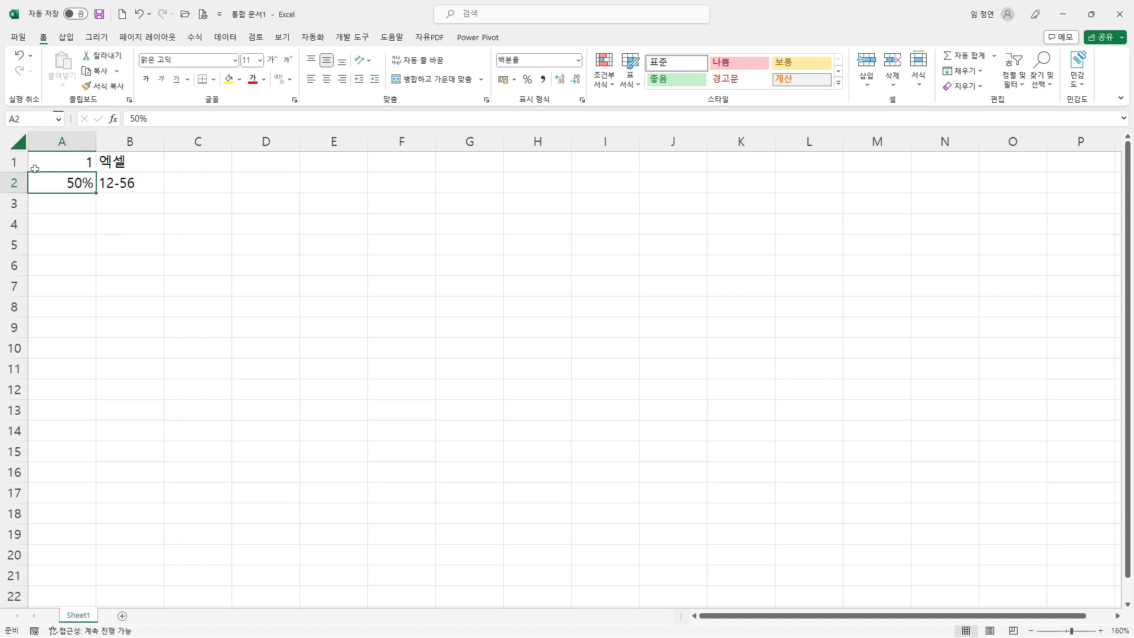
pyautogui.moveTo(66, 162); pyautogui.dragTo(70, 184)
pyautogui.moveTo(127, 164); pyautogui.dragTo(127, 189)
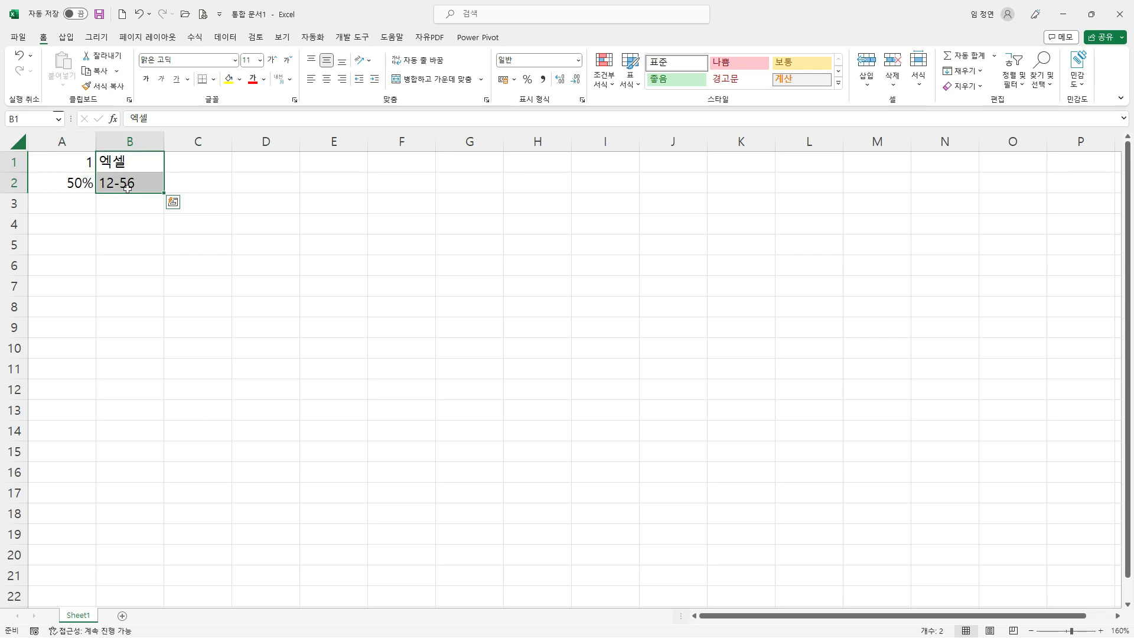
pyautogui.click(124, 219)
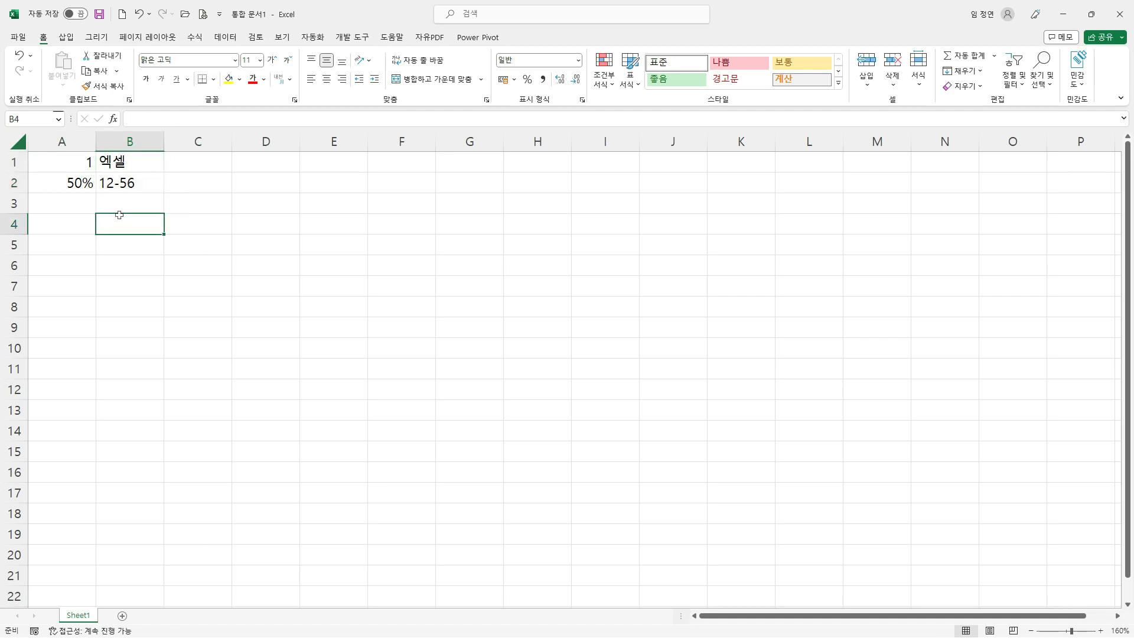
pyautogui.moveTo(125, 163); pyautogui.dragTo(130, 184)
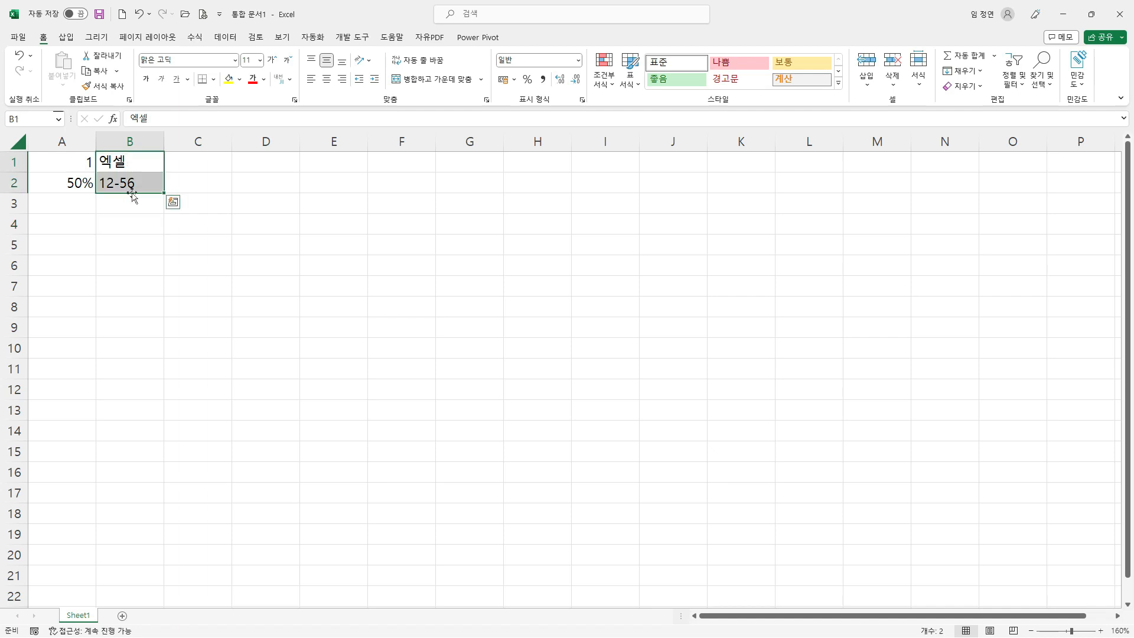
pyautogui.moveTo(74, 162); pyautogui.dragTo(71, 182)
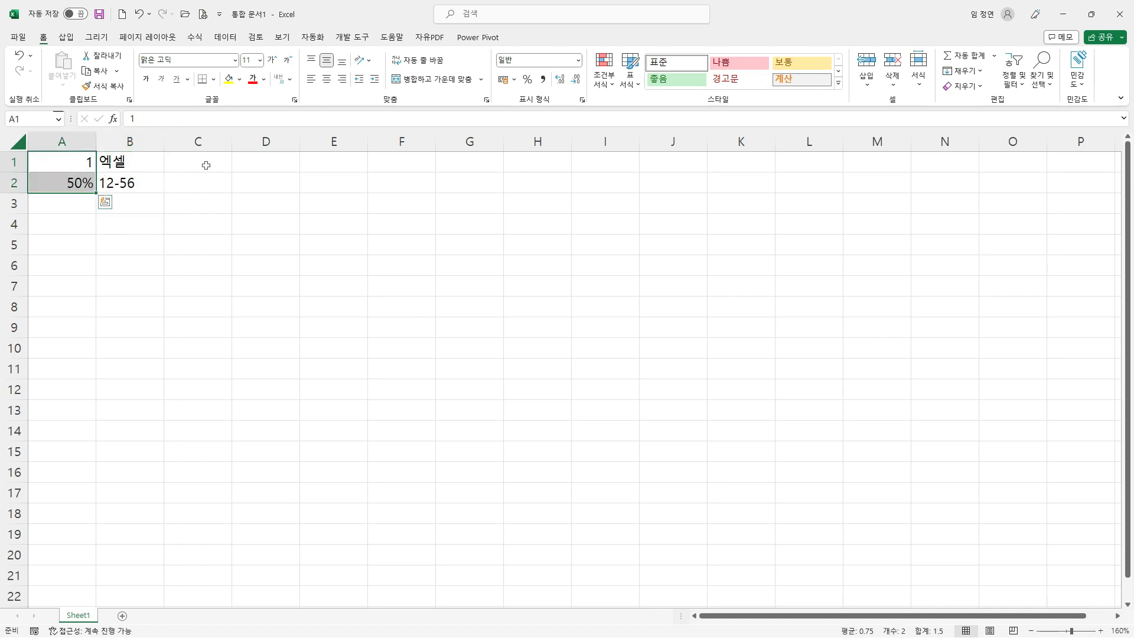
pyautogui.click(204, 165)
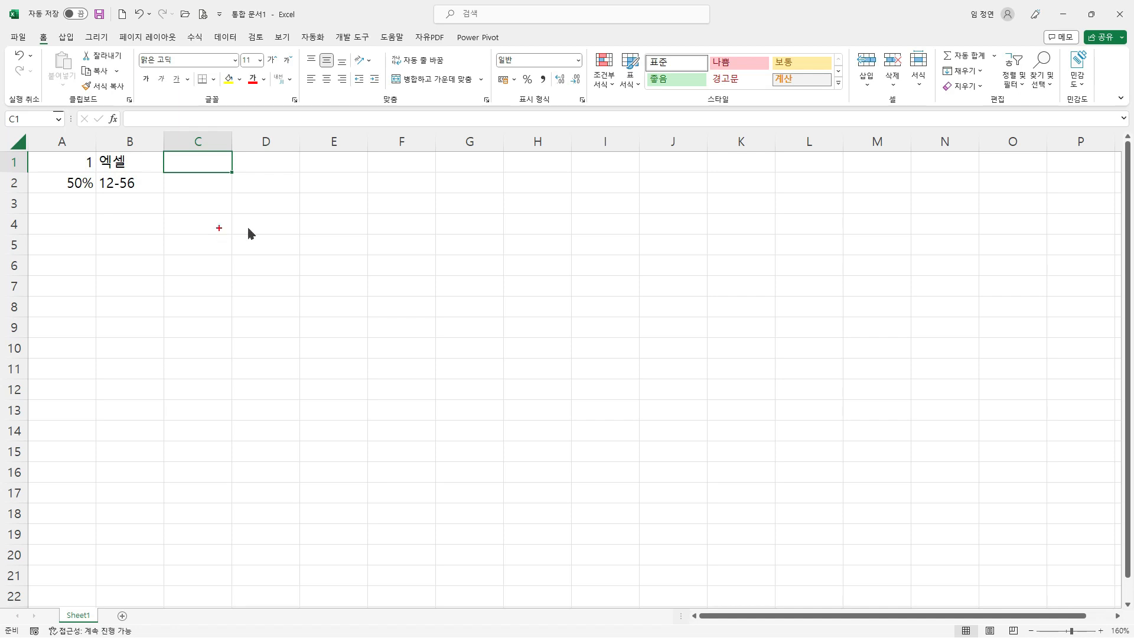
pyautogui.moveTo(290, 214); pyautogui.dragTo(289, 201)
pyautogui.moveTo(291, 205); pyautogui.dragTo(316, 229)
pyautogui.moveTo(297, 233); pyautogui.dragTo(338, 257)
pyautogui.moveTo(363, 201); pyautogui.dragTo(390, 219)
pyautogui.moveTo(374, 228); pyautogui.dragTo(391, 243)
pyautogui.moveTo(379, 244); pyautogui.dragTo(409, 264)
pyautogui.moveTo(436, 216)
pyautogui.mouseDown()
pyautogui.moveTo(442, 228)
pyautogui.moveTo(432, 214)
pyautogui.mouseUp()
pyautogui.moveTo(457, 201); pyautogui.dragTo(458, 236)
pyautogui.moveTo(441, 243); pyautogui.dragTo(530, 224)
pyautogui.moveTo(519, 218)
pyautogui.mouseDown()
pyautogui.moveTo(539, 225)
pyautogui.moveTo(529, 240)
pyautogui.moveTo(617, 228)
pyautogui.moveTo(631, 269)
pyautogui.mouseUp()
pyautogui.moveTo(744, 199); pyautogui.dragTo(695, 260)
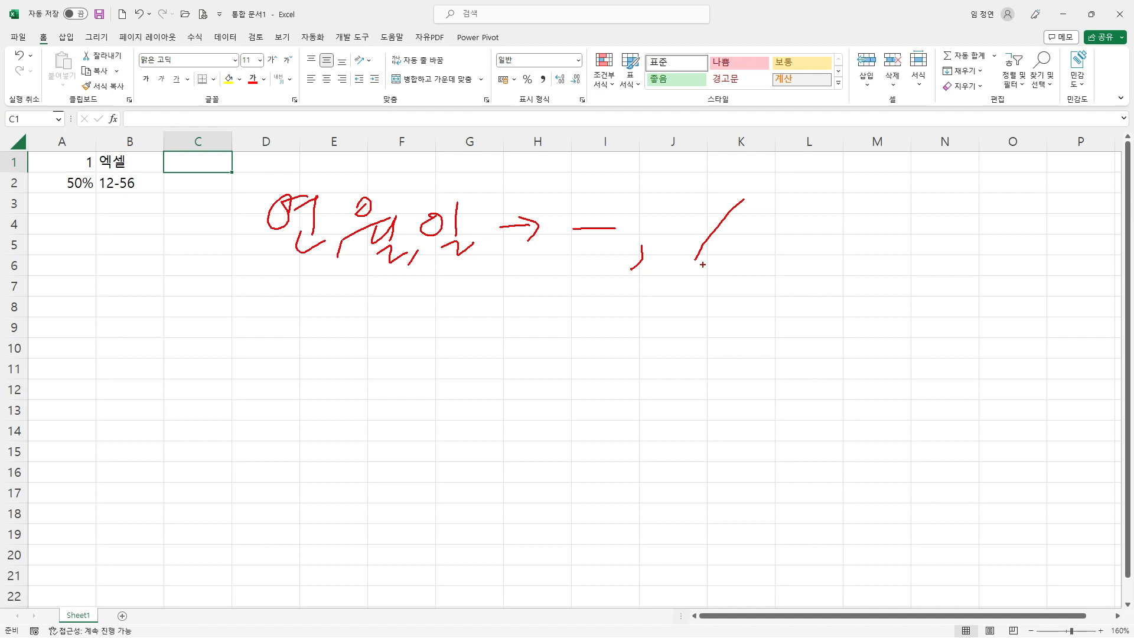
pyautogui.press('Escape')
# - Enter the date 2023-01-26 in cell C1 using hyphens as separators
pyautogui.write('2023')
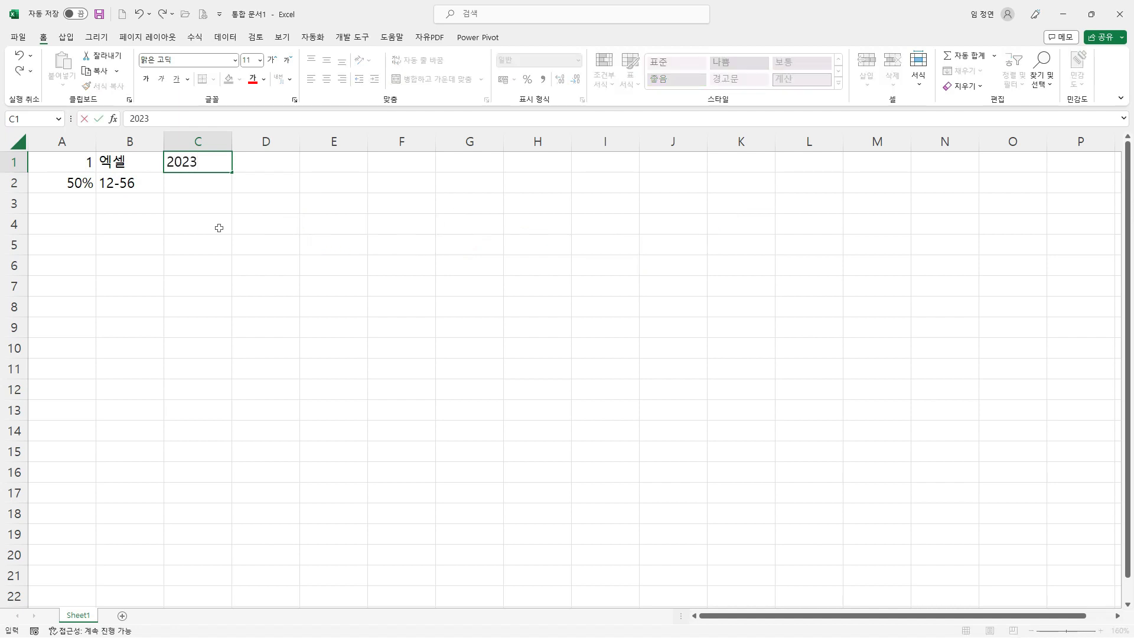
pyautogui.write('-01-')
pyautogui.write('26')
pyautogui.press('Return')
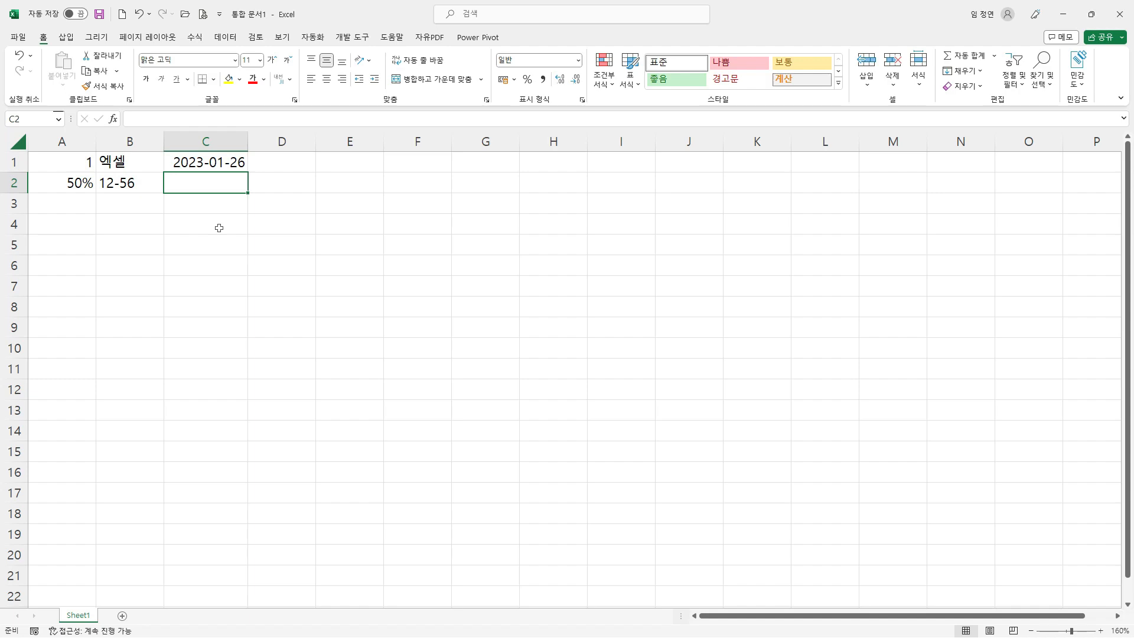
pyautogui.click(218, 228)
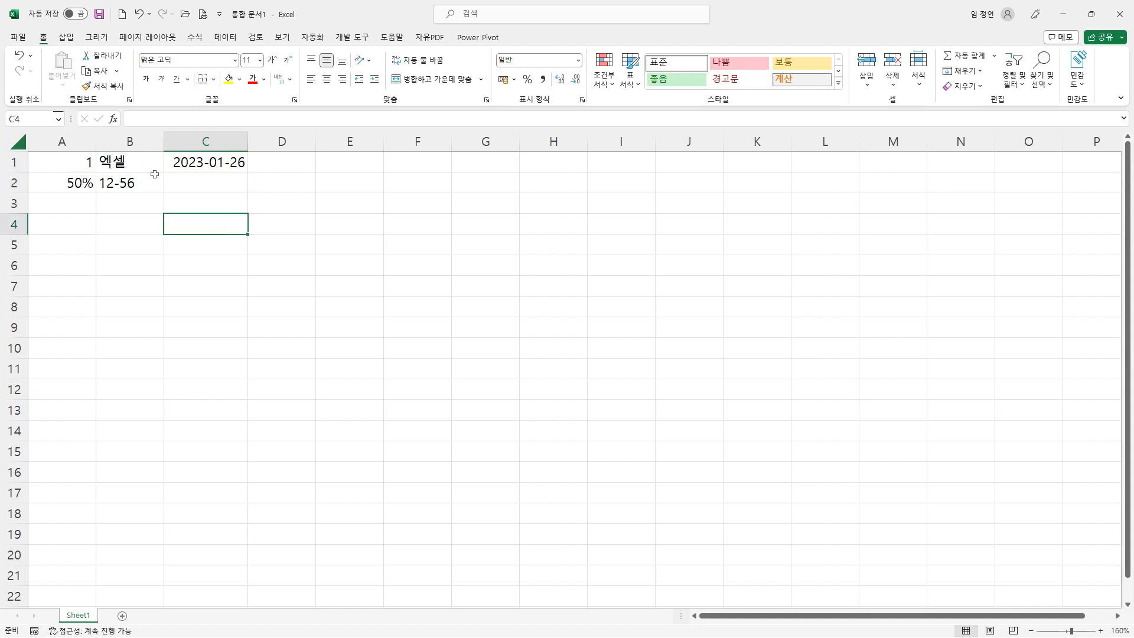
pyautogui.hotkey('ctrl', '1')
pyautogui.click(146, 139)
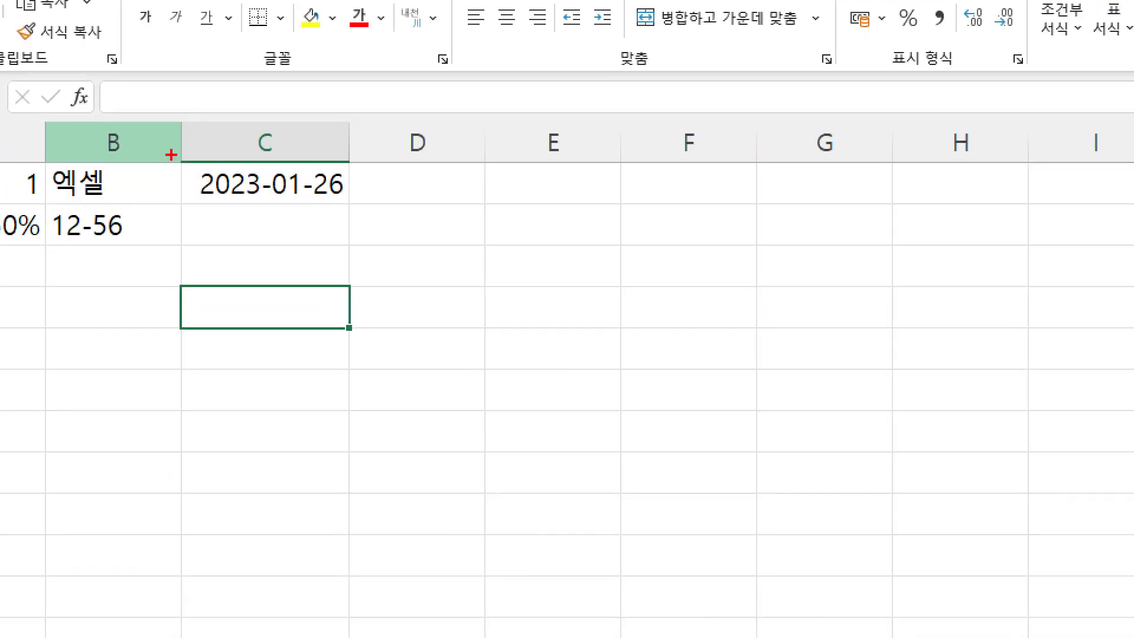
pyautogui.keyDown('ctrl'); pyautogui.moveTo(171, 156); pyautogui.dragTo(368, 210); pyautogui.keyUp('ctrl')
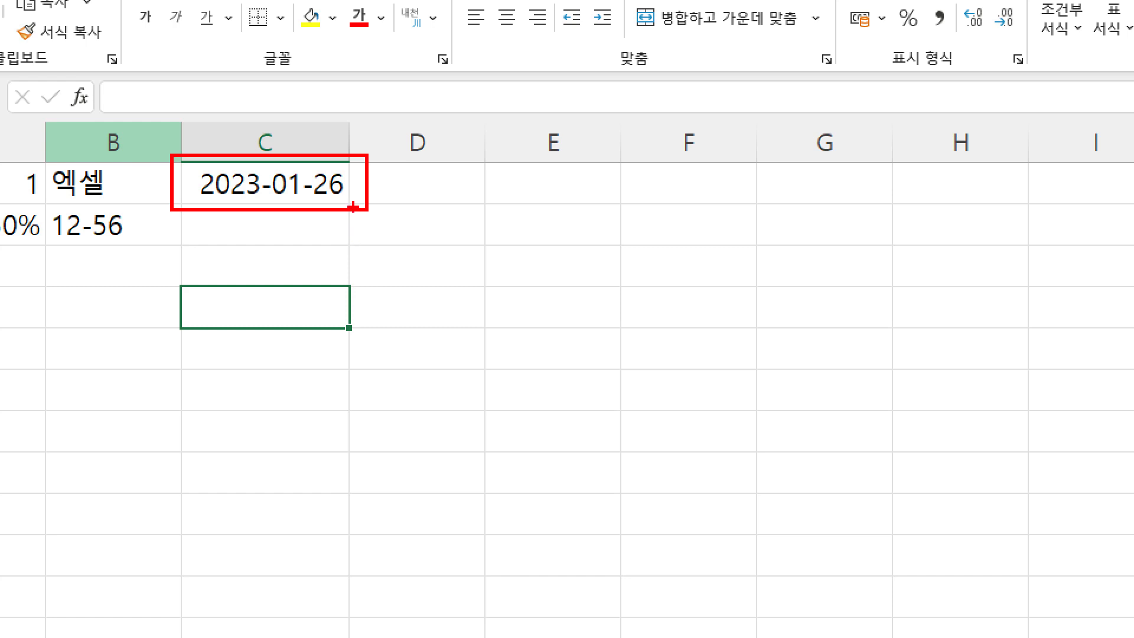
pyautogui.moveTo(337, 116); pyautogui.dragTo(367, 163)
pyautogui.press('Escape')
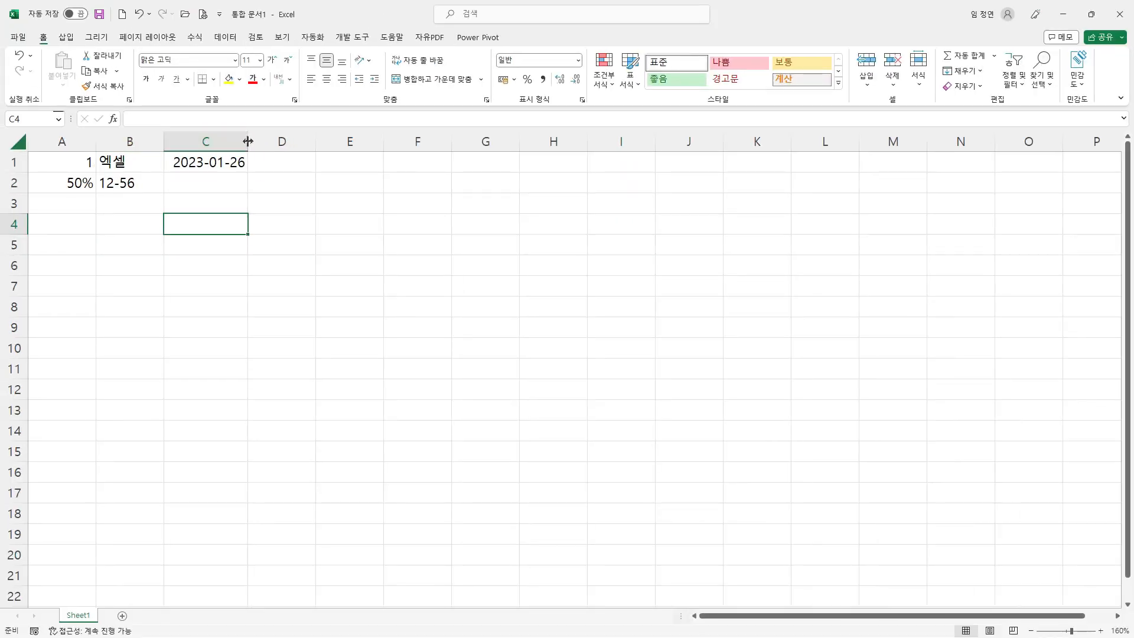
# - Widen column C and enter the date 2023/01/26 in cell C2 using slashes as separators
pyautogui.moveTo(248, 141); pyautogui.dragTo(283, 141)
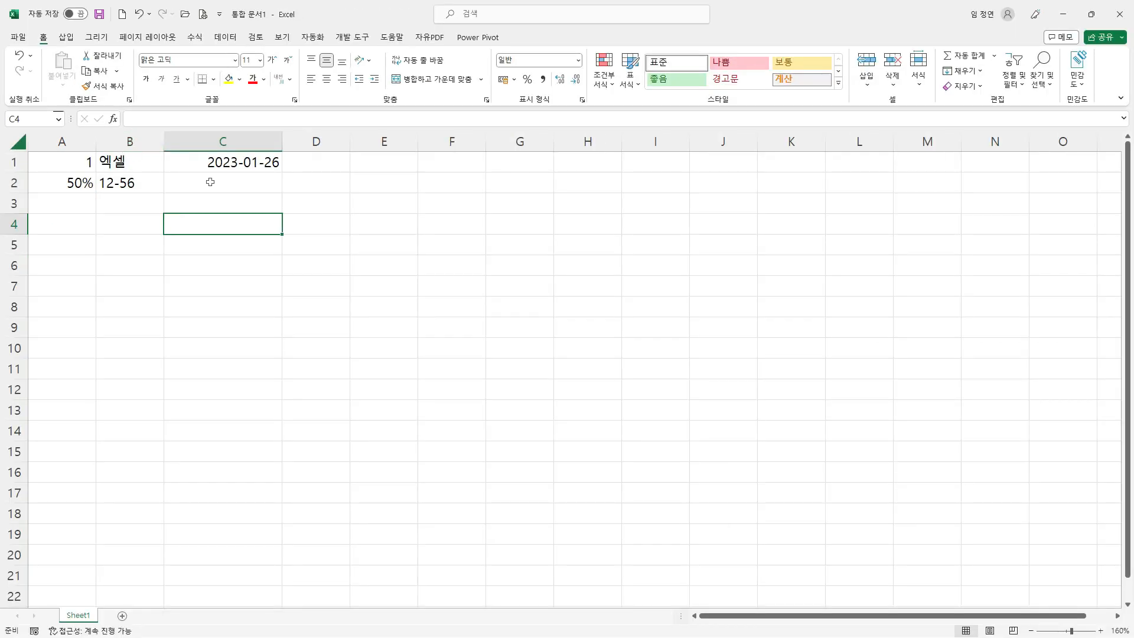
pyautogui.click(210, 182)
pyautogui.write('2023/')
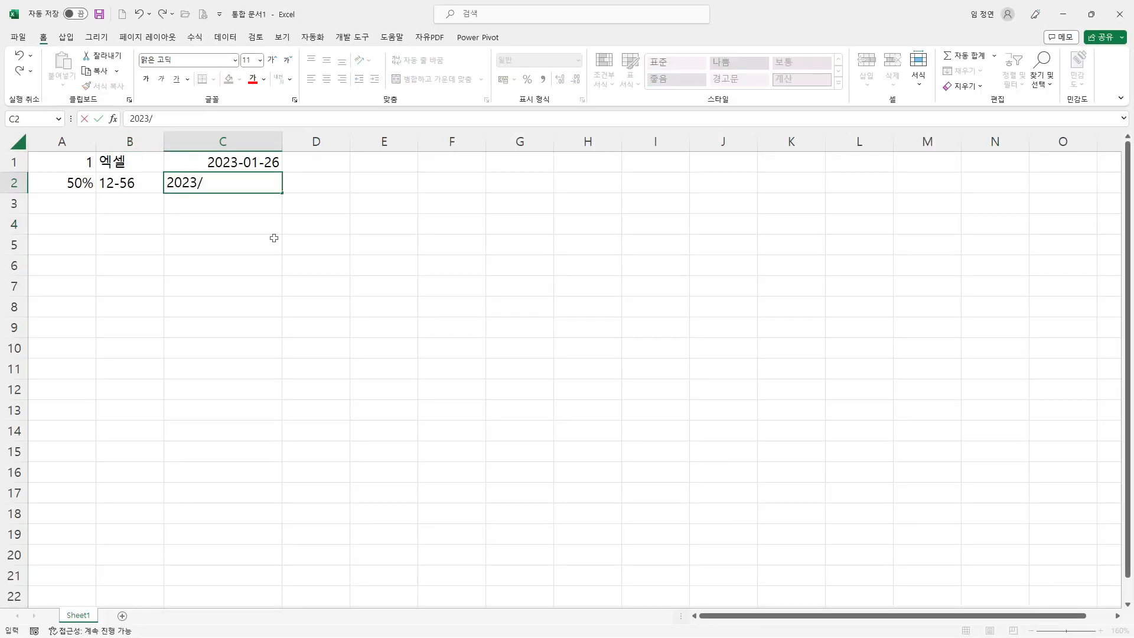
pyautogui.write('01/26')
pyautogui.press('Return')
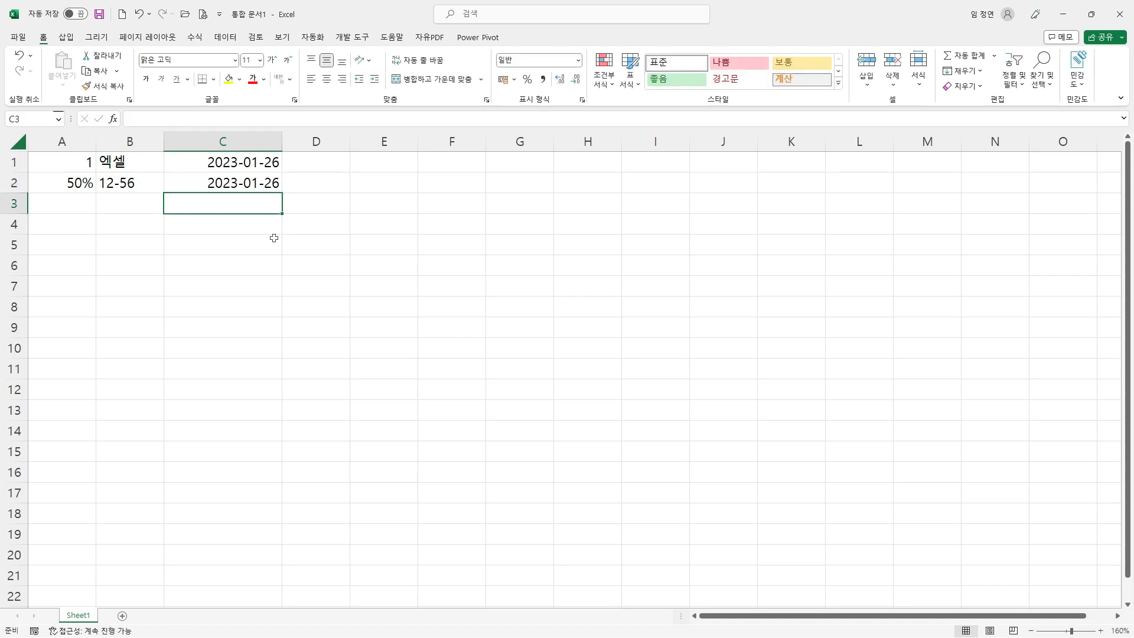
pyautogui.click(232, 184)
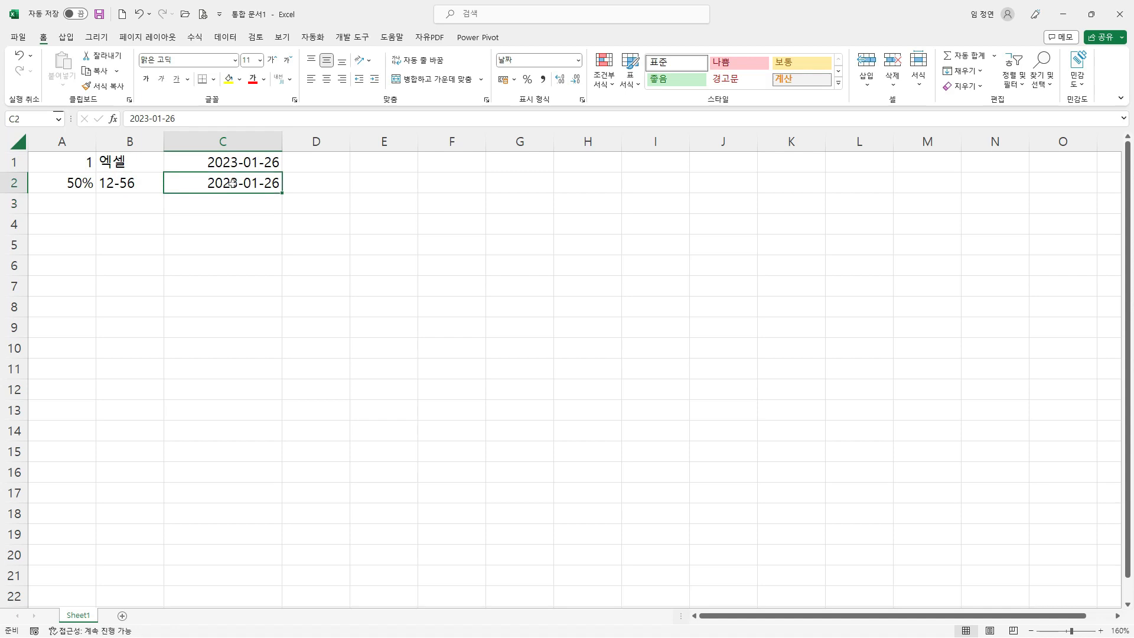
# - Enter 2023.01.26 in cell C3 using periods as separators
pyautogui.click(177, 203)
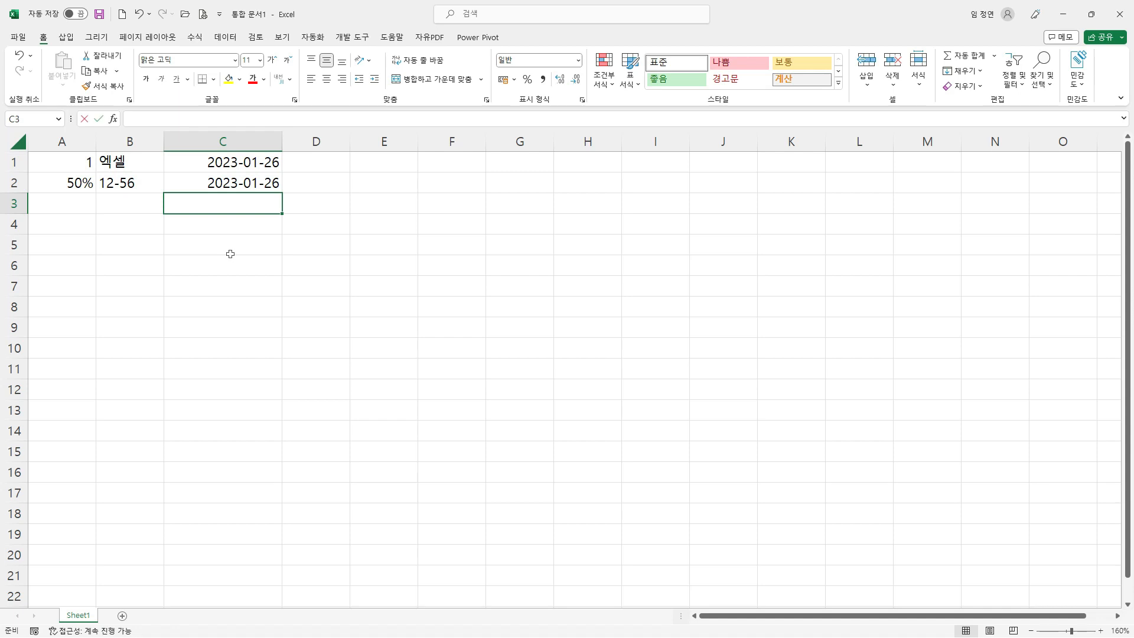
pyautogui.write('2023')
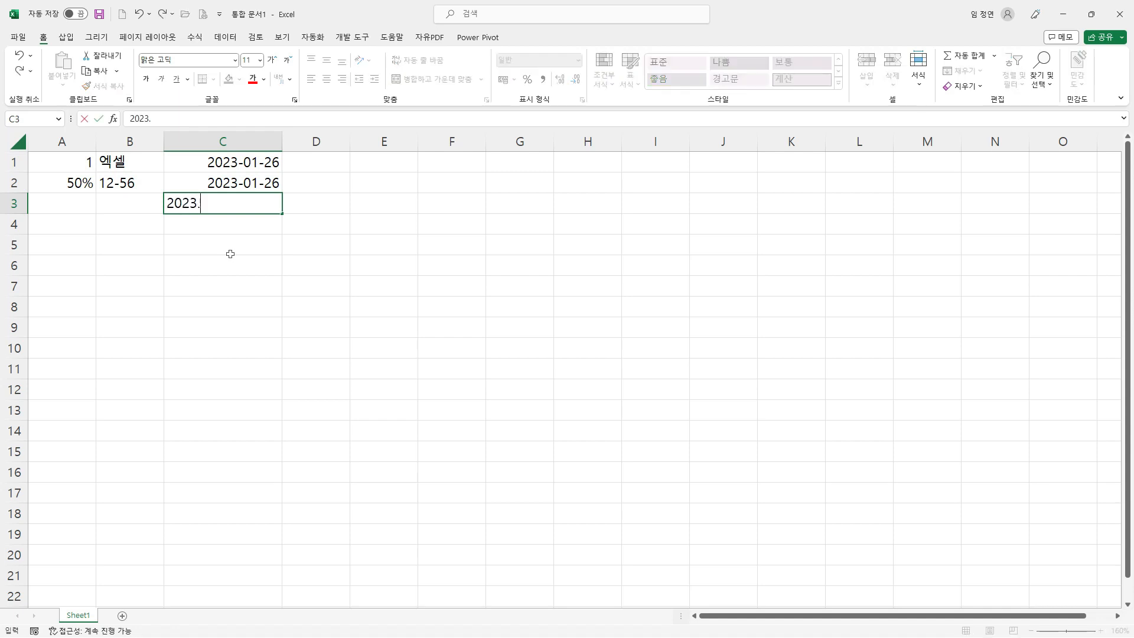
pyautogui.write('.01.26')
pyautogui.press('Return')
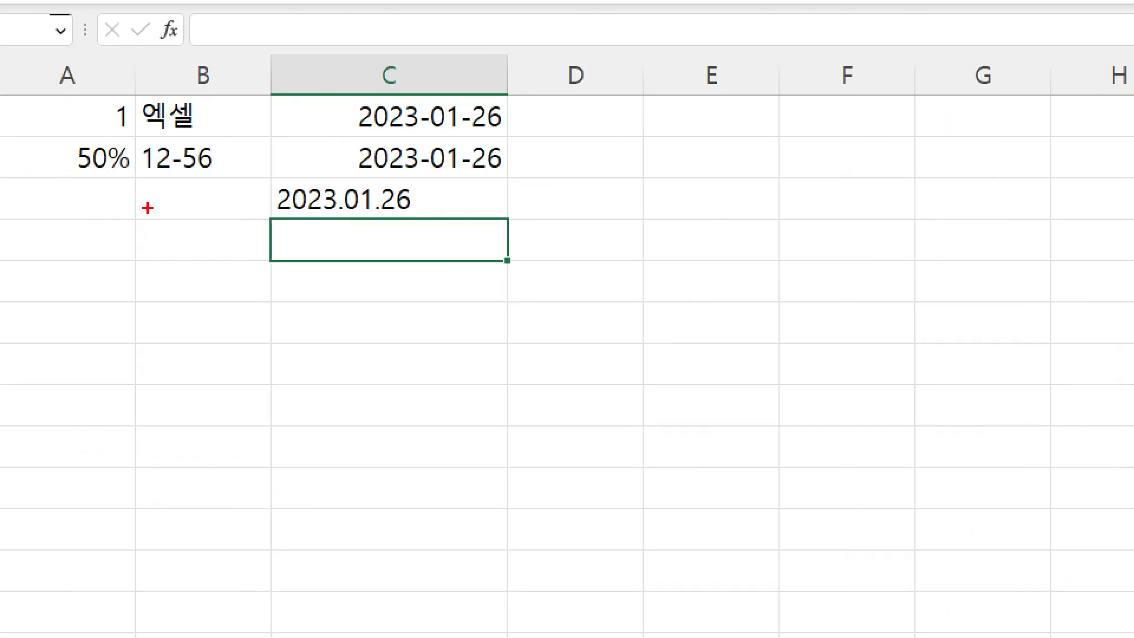
pyautogui.moveTo(257, 174); pyautogui.dragTo(498, 220)
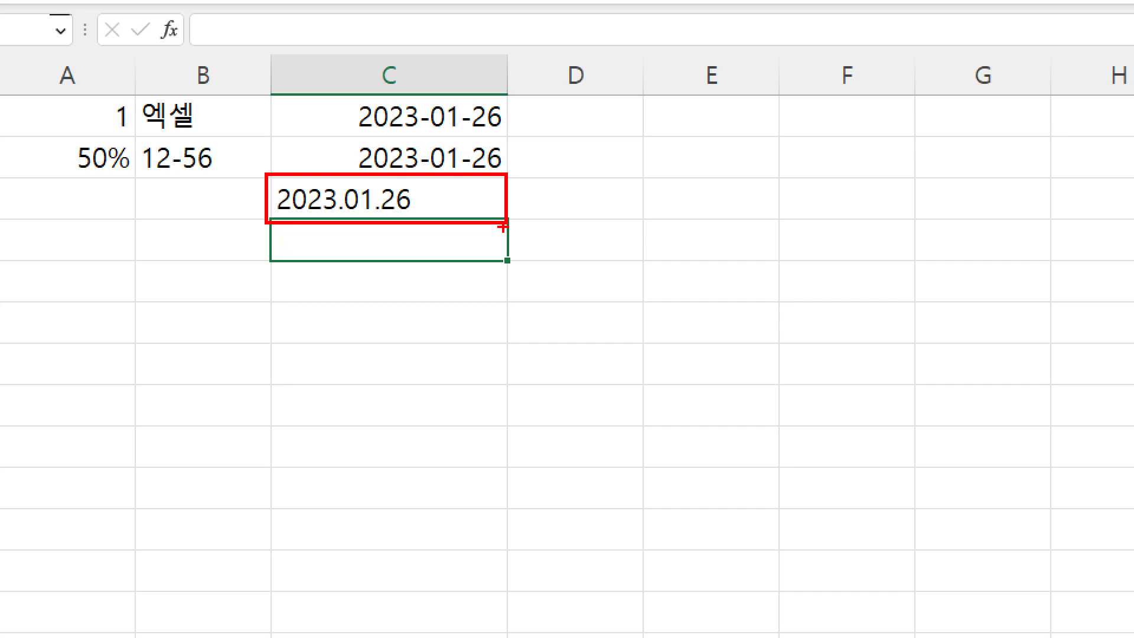
pyautogui.moveTo(564, 205)
pyautogui.mouseDown()
pyautogui.moveTo(530, 203)
pyautogui.moveTo(535, 216)
pyautogui.moveTo(538, 190)
pyautogui.mouseUp()
pyautogui.moveTo(558, 122); pyautogui.dragTo(608, 122)
pyautogui.moveTo(628, 125); pyautogui.dragTo(619, 141)
pyautogui.moveTo(707, 101); pyautogui.dragTo(684, 131)
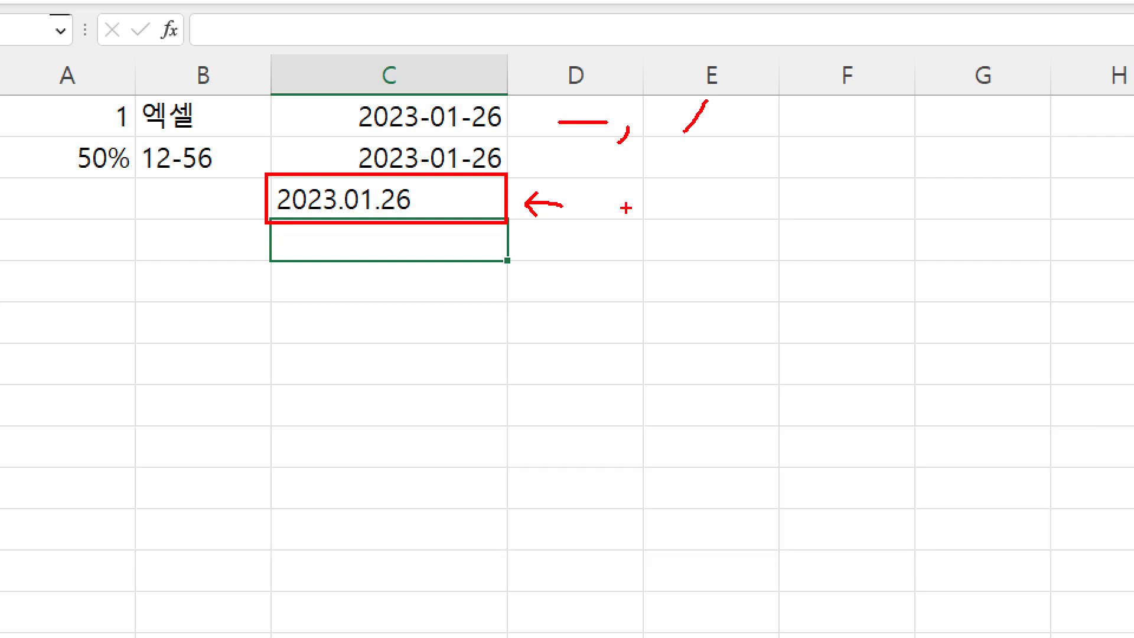
# - Enter the month and day 1-26 in cell C4 using a hyphen as the separator, keeping the cell selected
pyautogui.press('Escape')
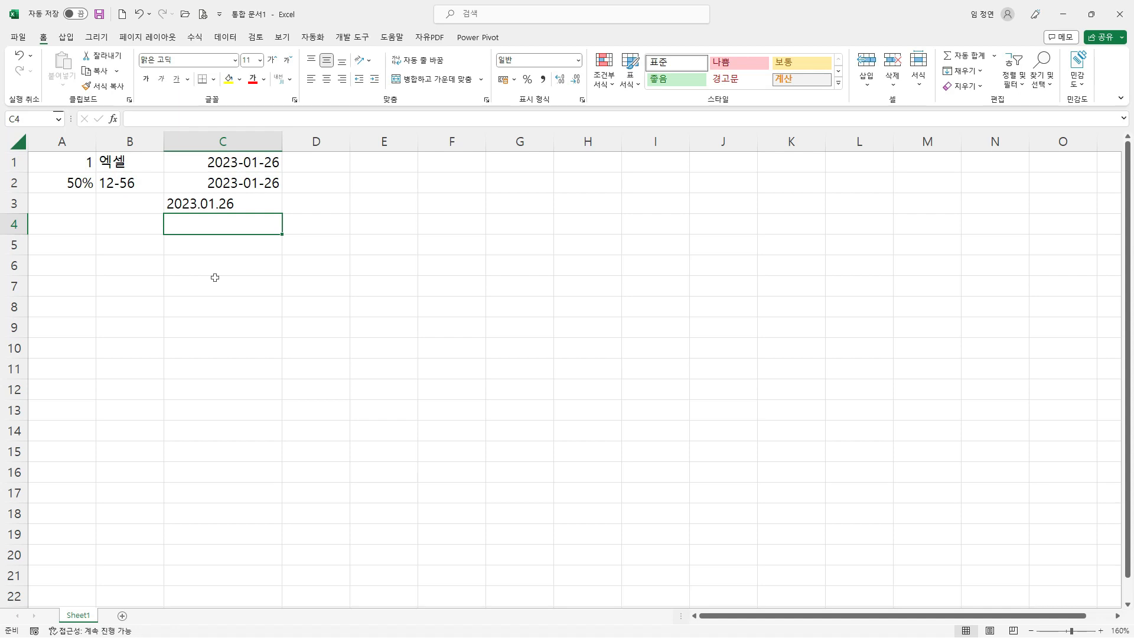
pyautogui.write('1-')
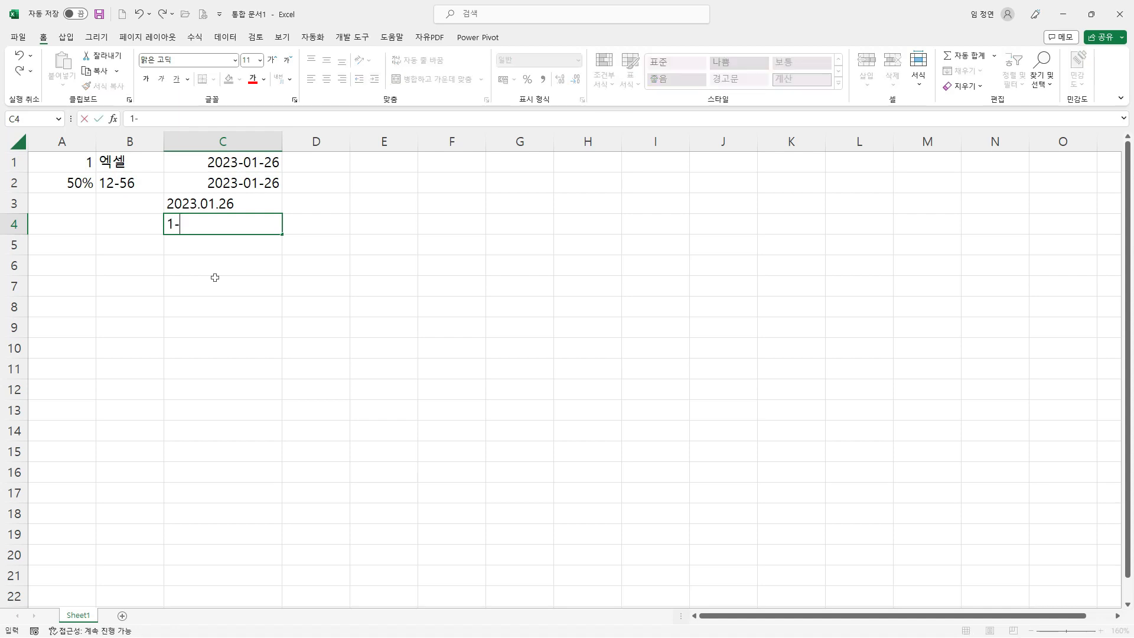
pyautogui.write('26')
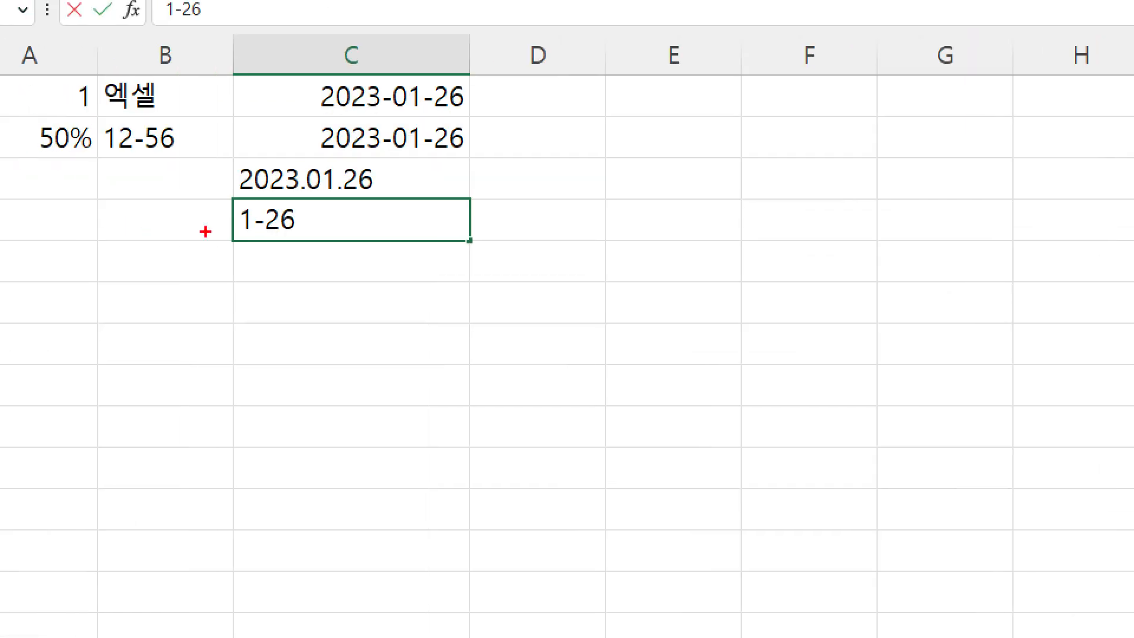
pyautogui.moveTo(234, 237); pyautogui.dragTo(302, 241)
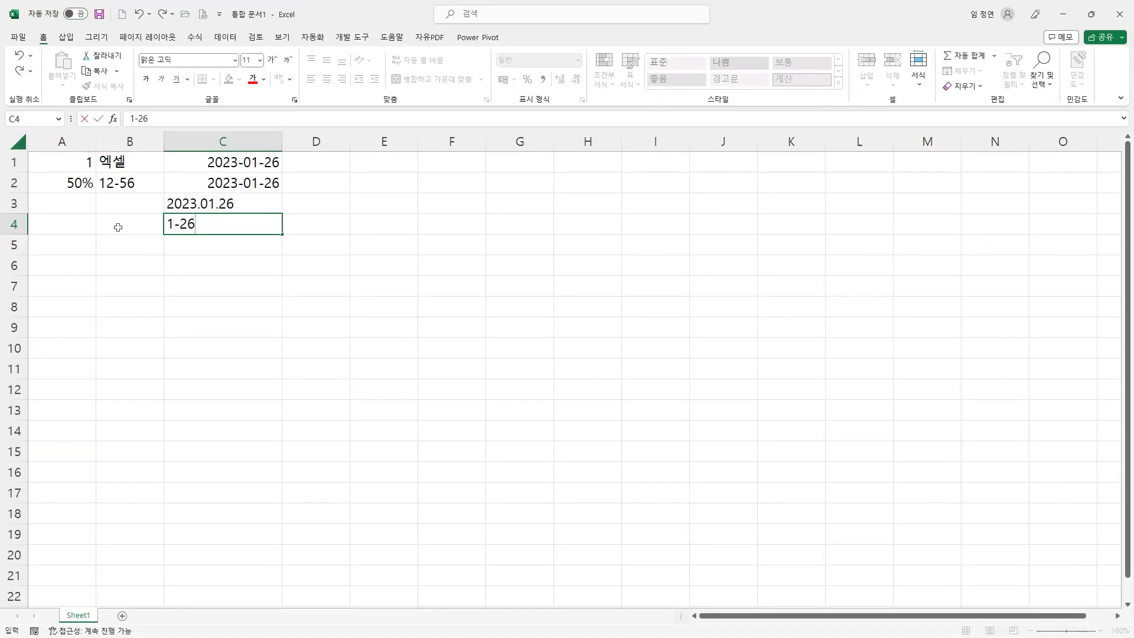
pyautogui.hotkey('ctrl', 'Return')
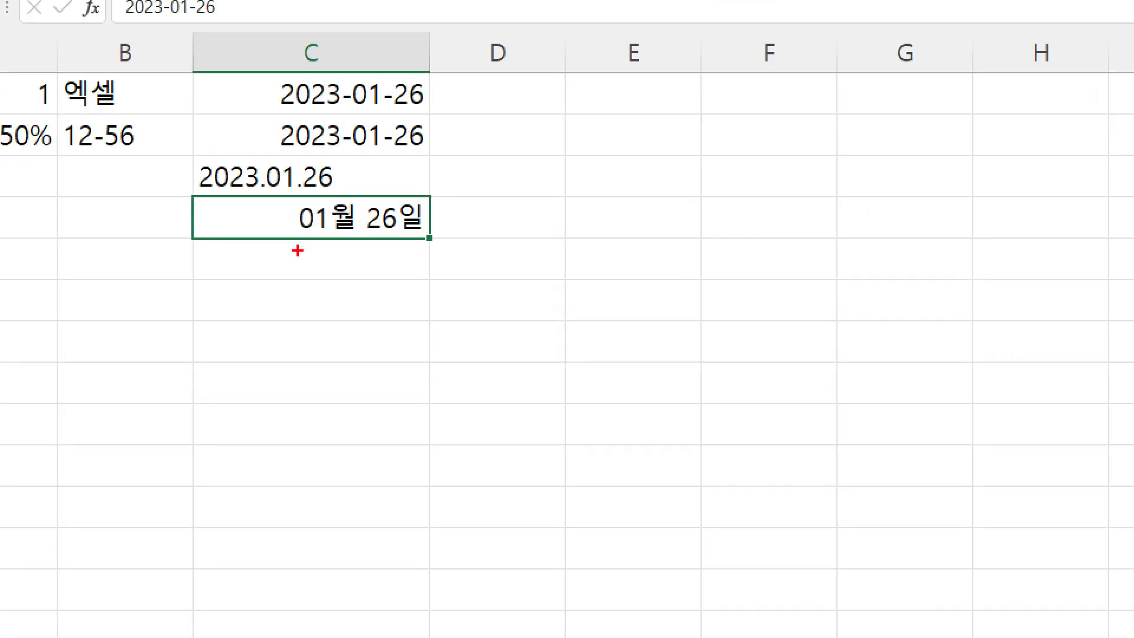
# - Compare how cell C4 displays its date with the full date value stored in the cell
pyautogui.moveTo(308, 232)
pyautogui.mouseDown()
pyautogui.moveTo(308, 254)
pyautogui.moveTo(341, 238)
pyautogui.moveTo(344, 254)
pyautogui.mouseUp()
pyautogui.moveTo(174, 196); pyautogui.dragTo(455, 249)
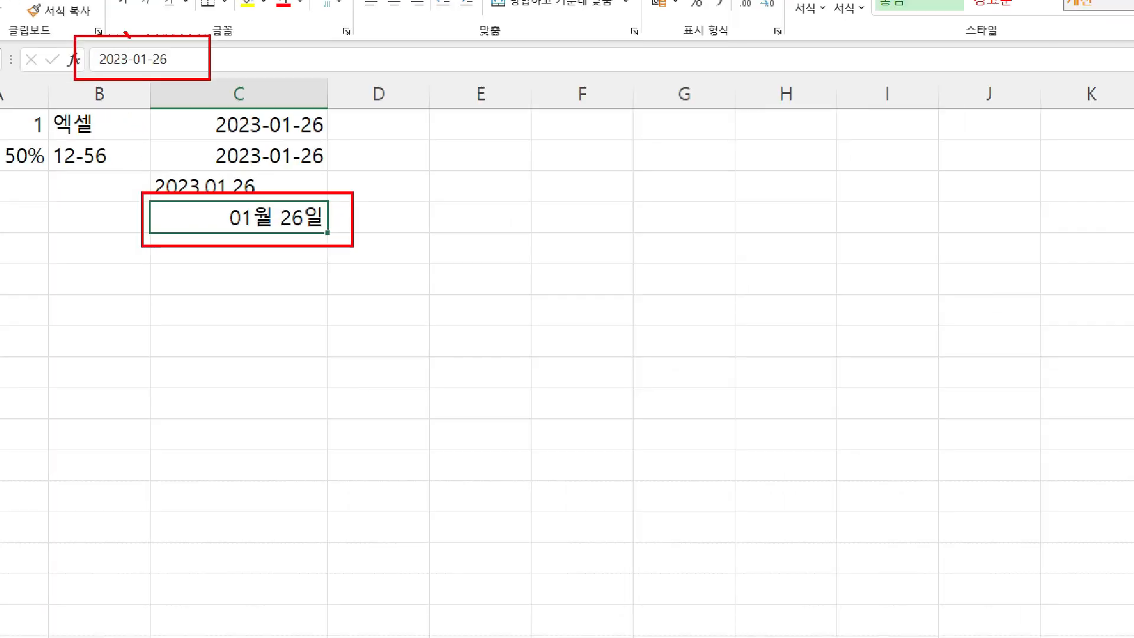
pyautogui.moveTo(126, 33); pyautogui.dragTo(168, 23)
pyautogui.moveTo(109, 72); pyautogui.dragTo(175, 71)
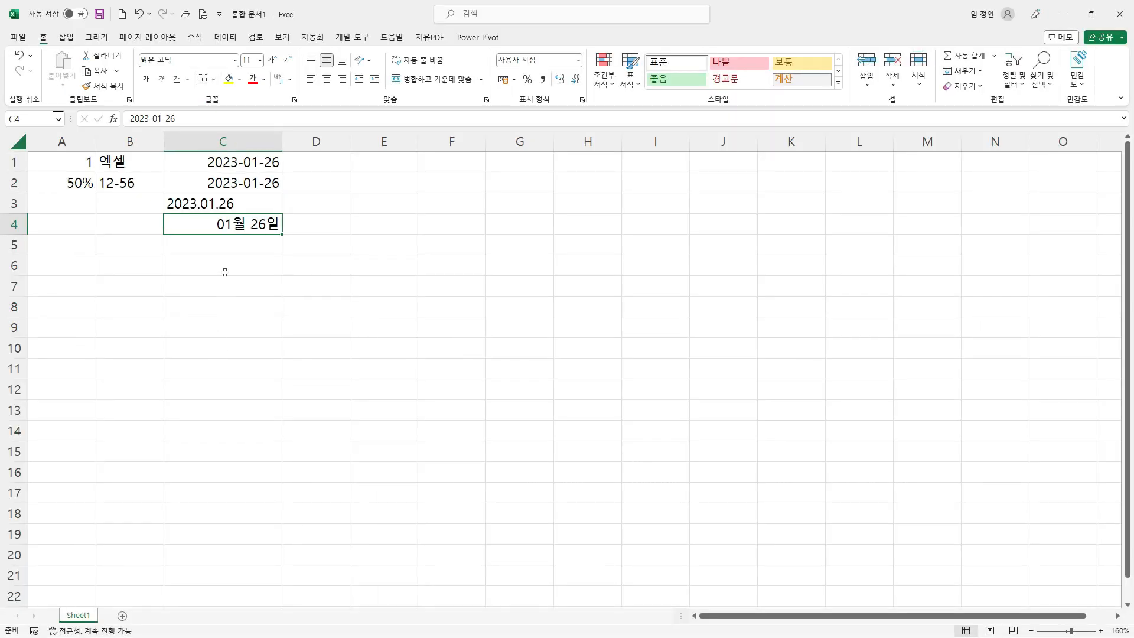
# - Enter the month and day 1/26 in cell C5 using a slash as the separator, and reselect the cell
pyautogui.click(251, 252)
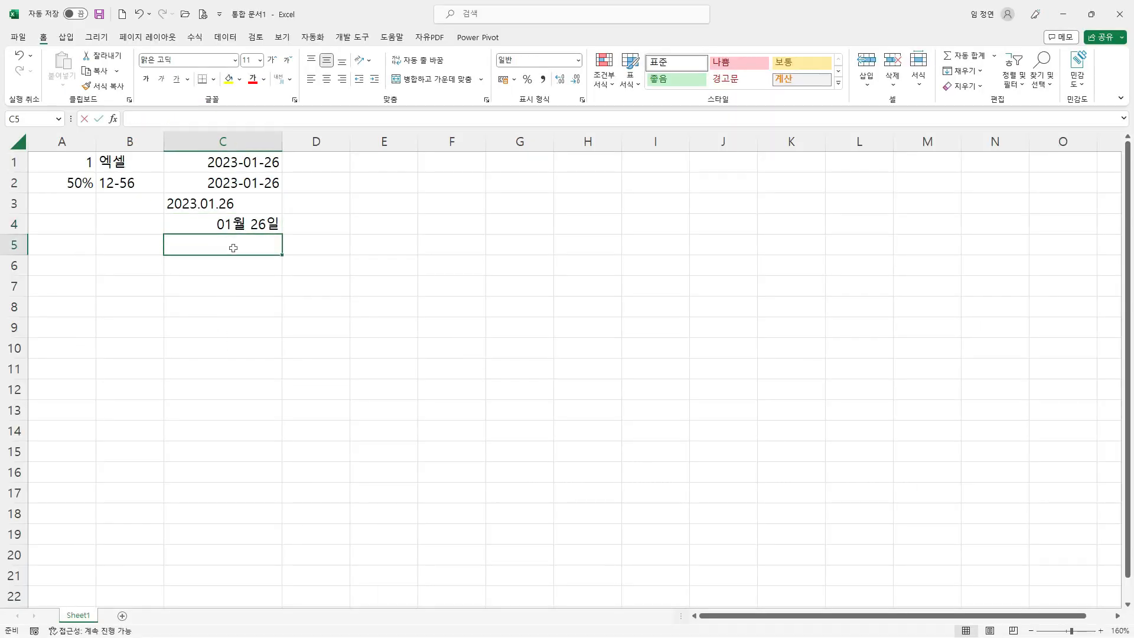
pyautogui.write('1/26')
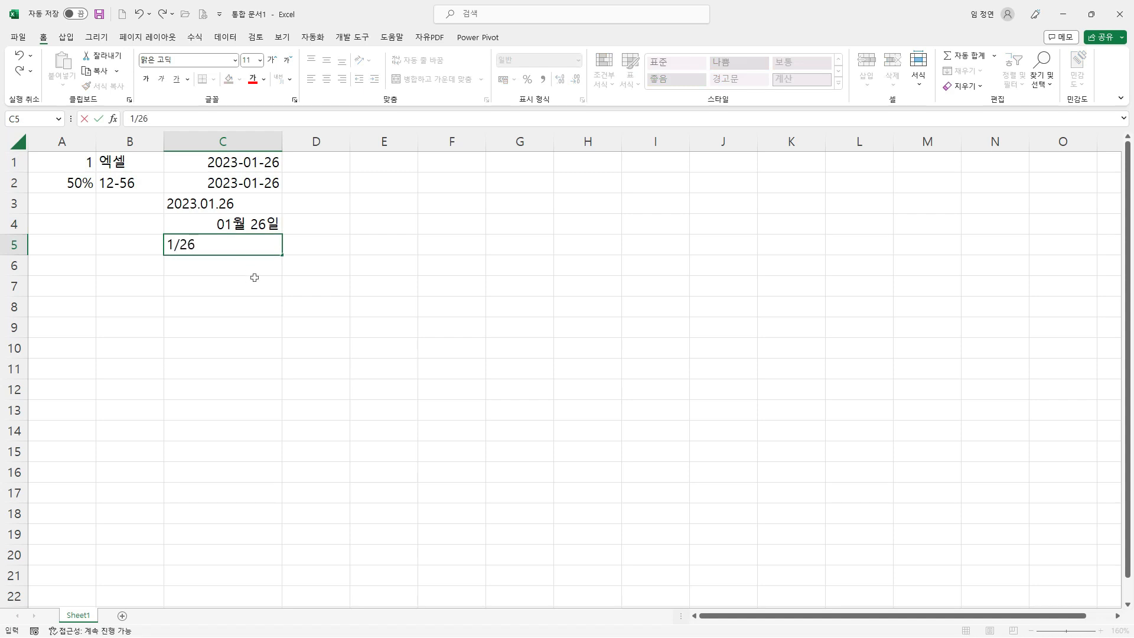
pyautogui.press('Return')
pyautogui.click(241, 243)
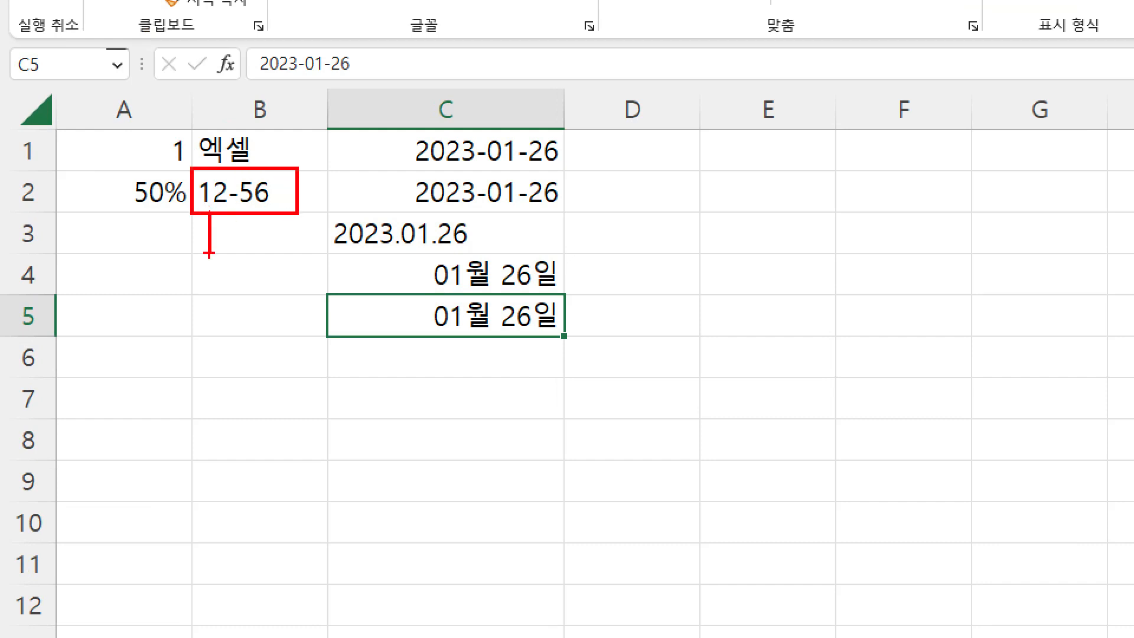
# - Examine the numbers on either side of the hyphen in the 12-56 entry and select its cell, B2
pyautogui.moveTo(260, 213); pyautogui.dragTo(265, 260)
pyautogui.moveTo(238, 206)
pyautogui.mouseDown()
pyautogui.moveTo(224, 204)
pyautogui.moveTo(236, 186)
pyautogui.moveTo(236, 210)
pyautogui.mouseUp()
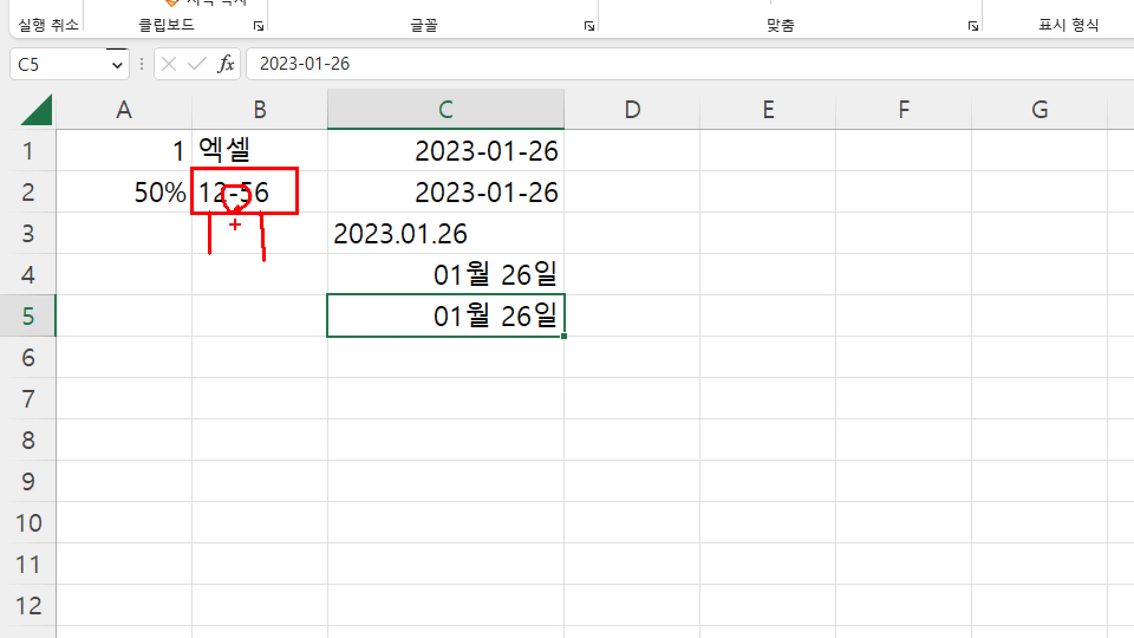
pyautogui.press('Escape')
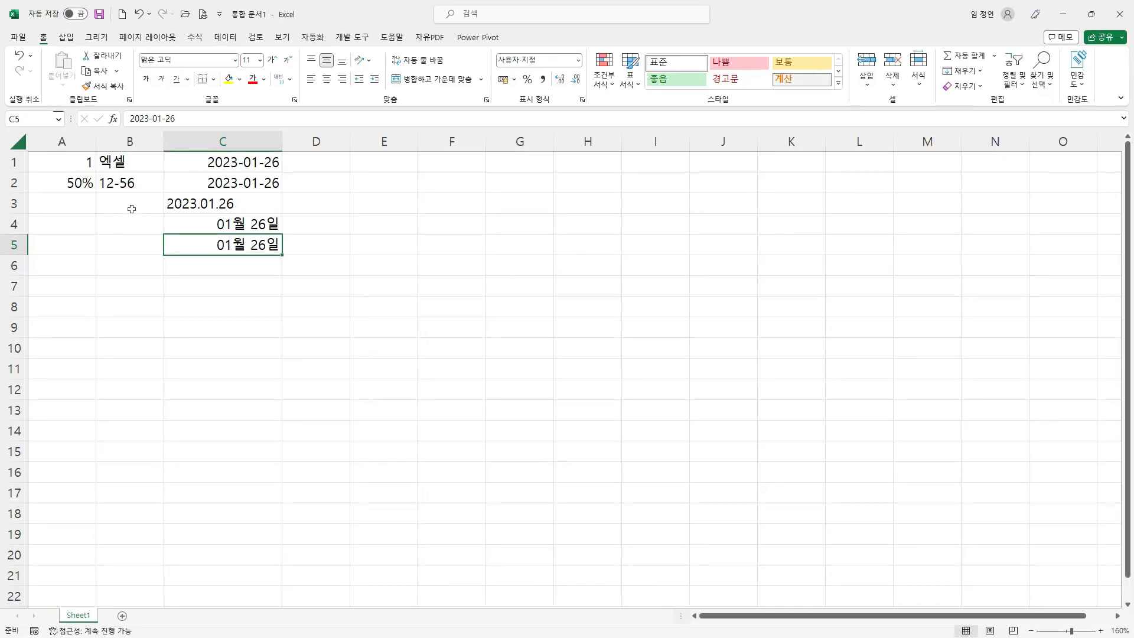
pyautogui.click(119, 187)
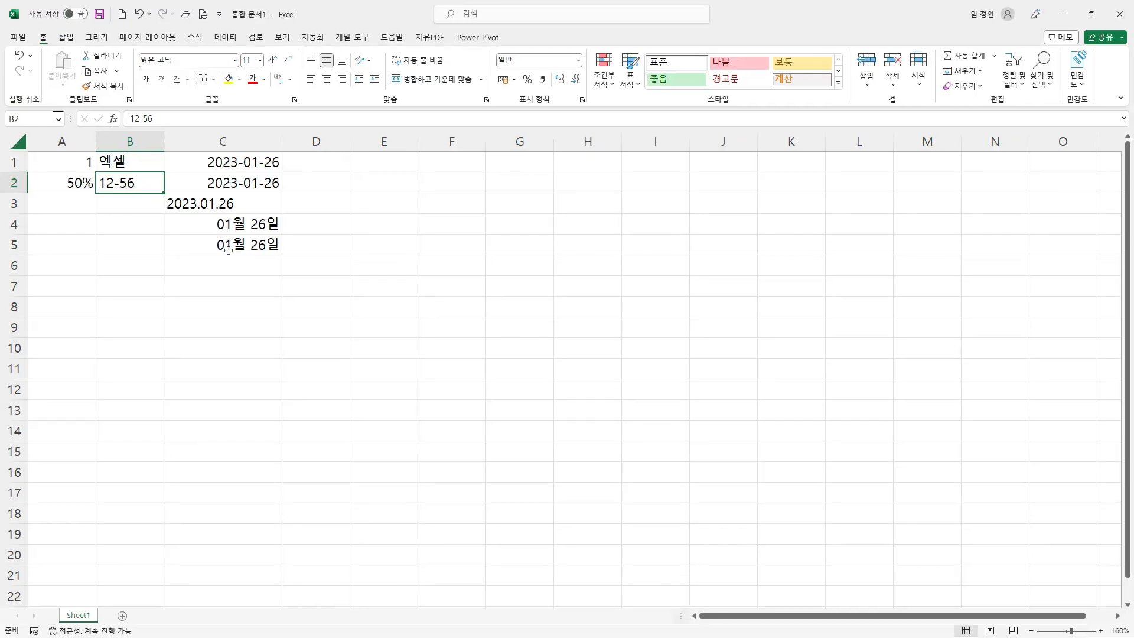
# - Check the stored dates behind the entries in C4 and C5, and select cell D1
pyautogui.click(433, 345)
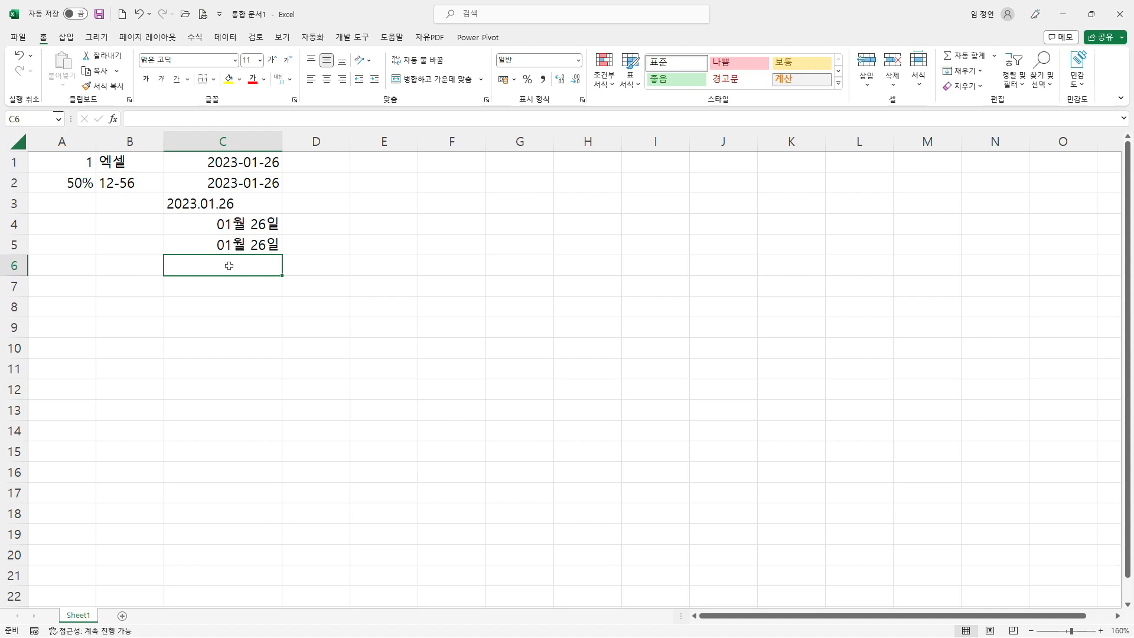
pyautogui.press('Up')
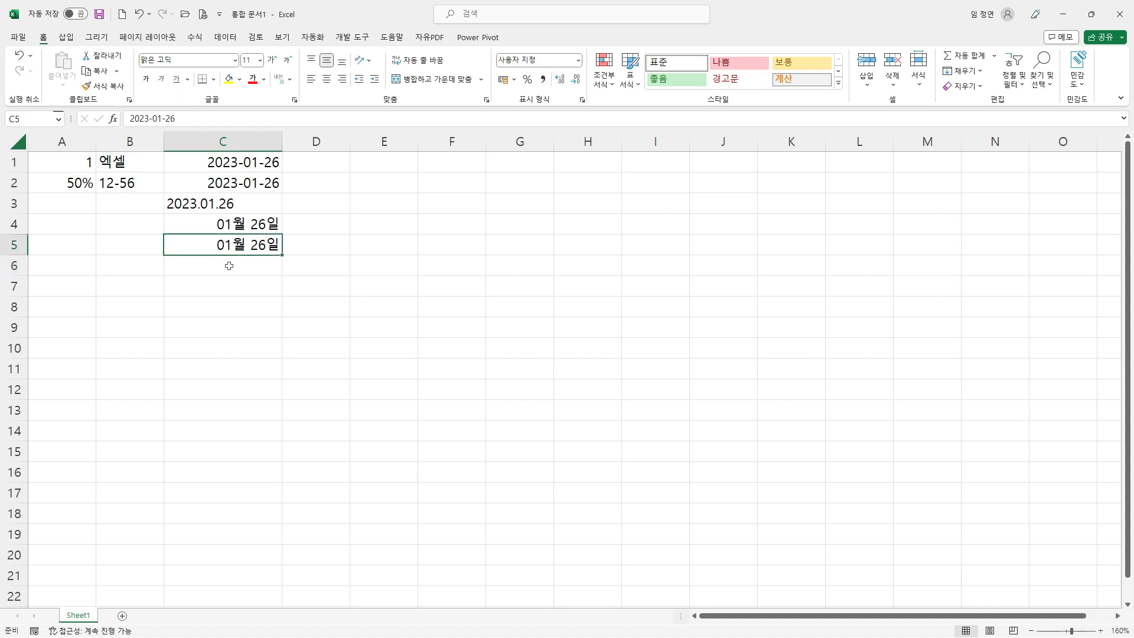
pyautogui.press('Up')
pyautogui.press('Down')
pyautogui.press('Down')
pyautogui.press('Up')
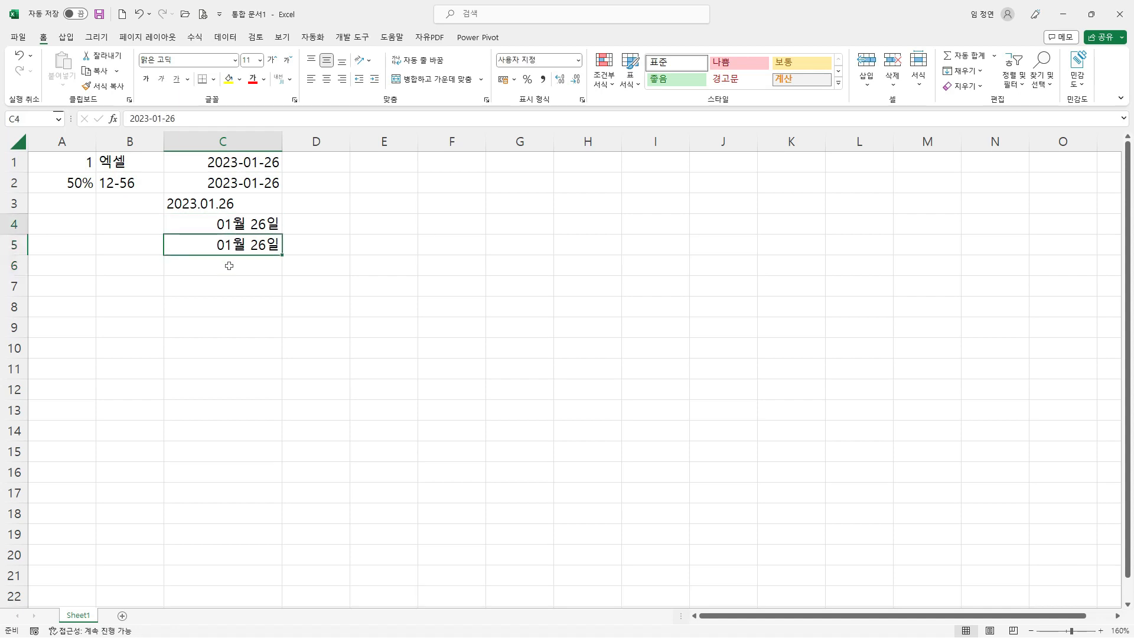
pyautogui.press('Up')
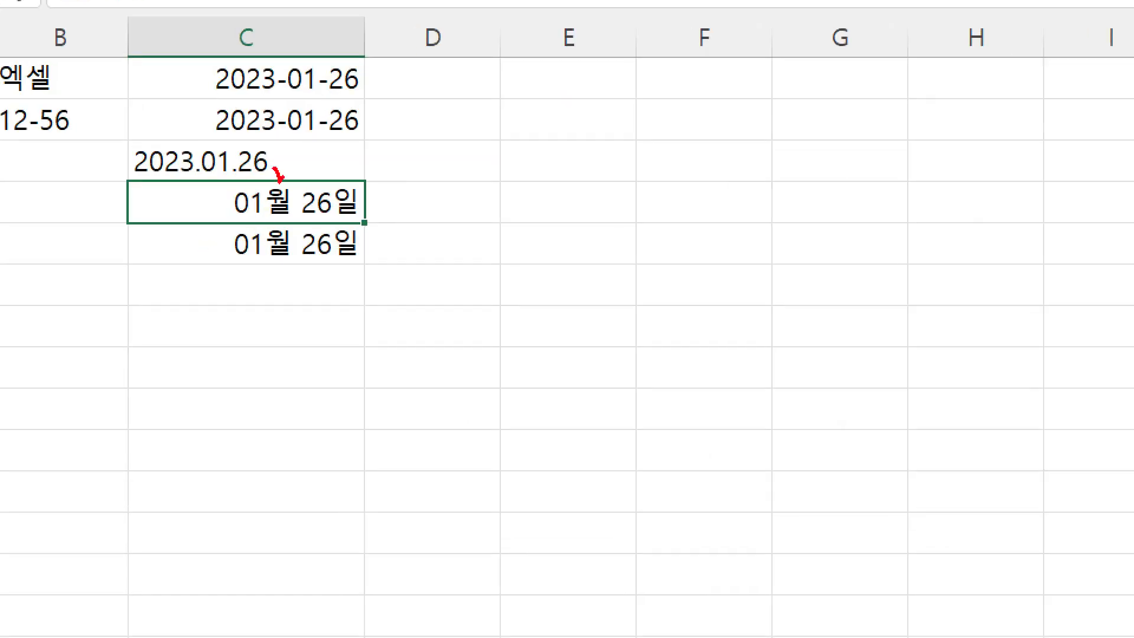
pyautogui.moveTo(280, 177)
pyautogui.mouseDown()
pyautogui.moveTo(290, 165)
pyautogui.moveTo(357, 160)
pyautogui.mouseUp()
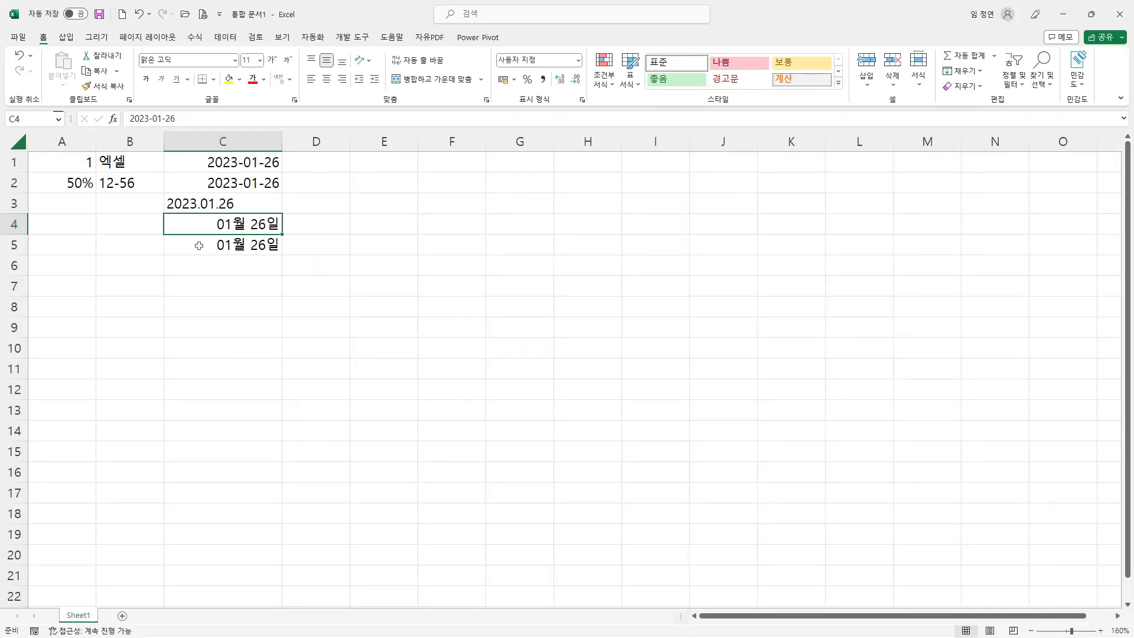
pyautogui.click(320, 165)
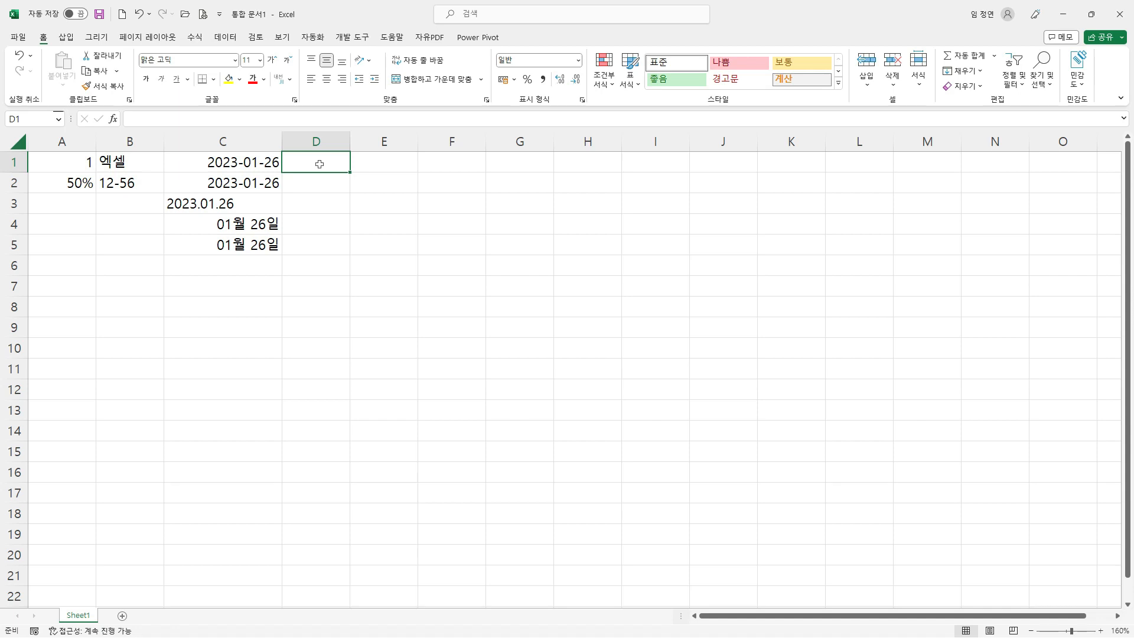
pyautogui.moveTo(446, 186)
pyautogui.mouseDown()
pyautogui.moveTo(480, 184)
pyautogui.moveTo(468, 217)
pyautogui.mouseUp()
pyautogui.moveTo(437, 208)
pyautogui.mouseDown()
pyautogui.moveTo(467, 203)
pyautogui.moveTo(474, 237)
pyautogui.moveTo(509, 198)
pyautogui.moveTo(503, 245)
pyautogui.moveTo(581, 188)
pyautogui.moveTo(558, 252)
pyautogui.mouseUp()
pyautogui.moveTo(618, 191); pyautogui.dragTo(618, 241)
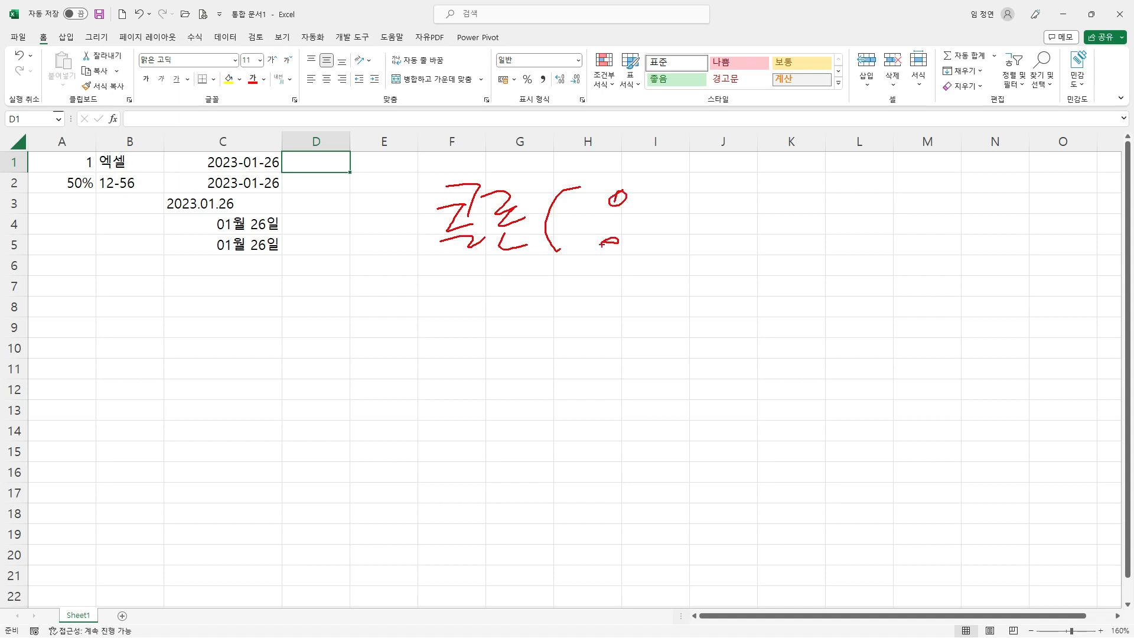
pyautogui.moveTo(675, 188)
pyautogui.mouseDown()
pyautogui.moveTo(679, 212)
pyautogui.moveTo(645, 258)
pyautogui.mouseUp()
pyautogui.press('Escape')
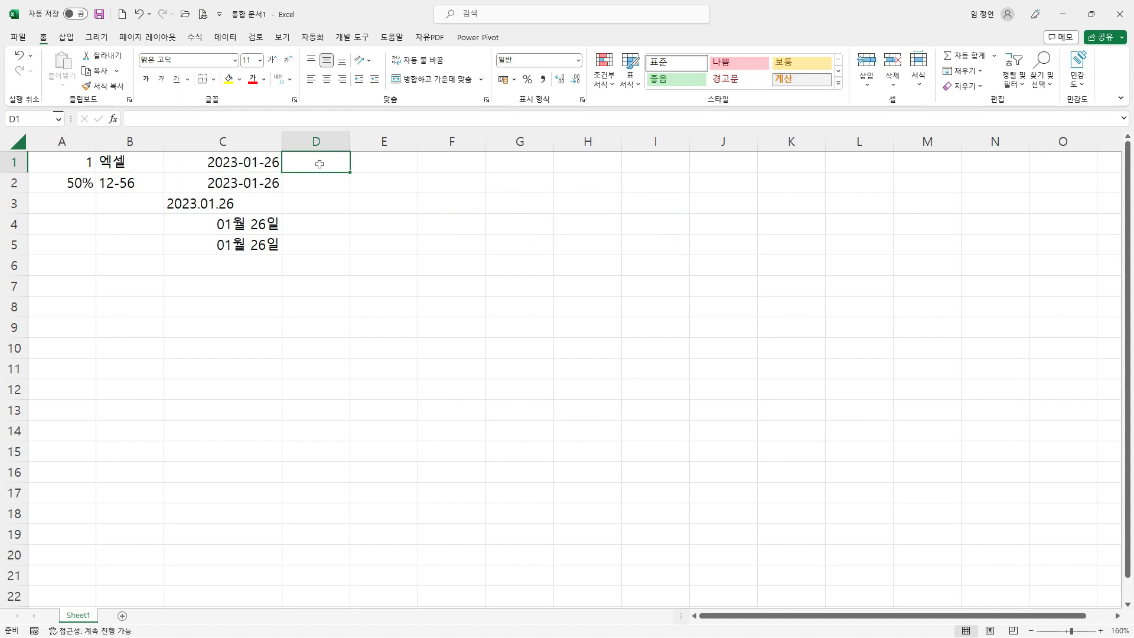
# - Enter the time 09:30:45 in cell D1 using colons as separators
pyautogui.write('09')
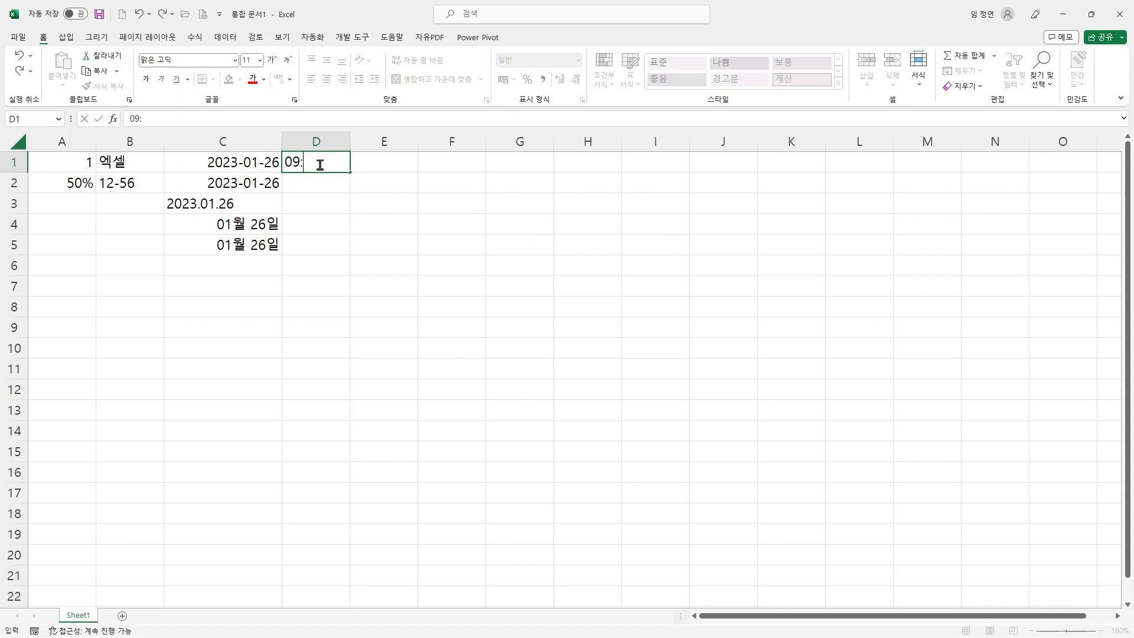
pyautogui.write(':30:45')
pyautogui.press('Return')
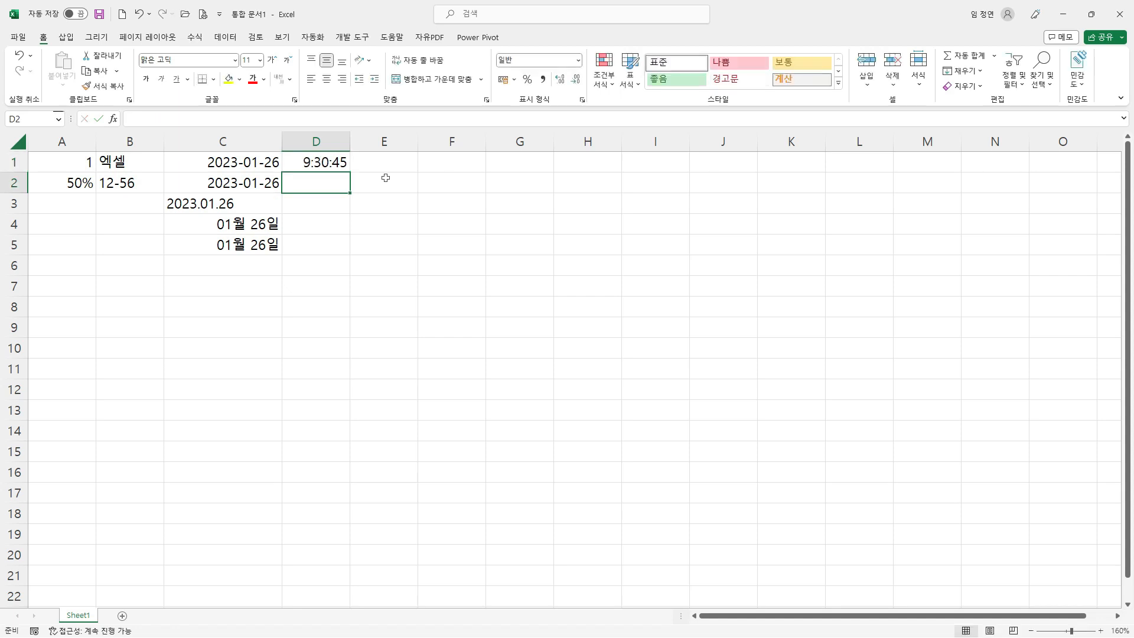
# - Select cell D1 and compare its displayed time with the stored time value
pyautogui.click(300, 161)
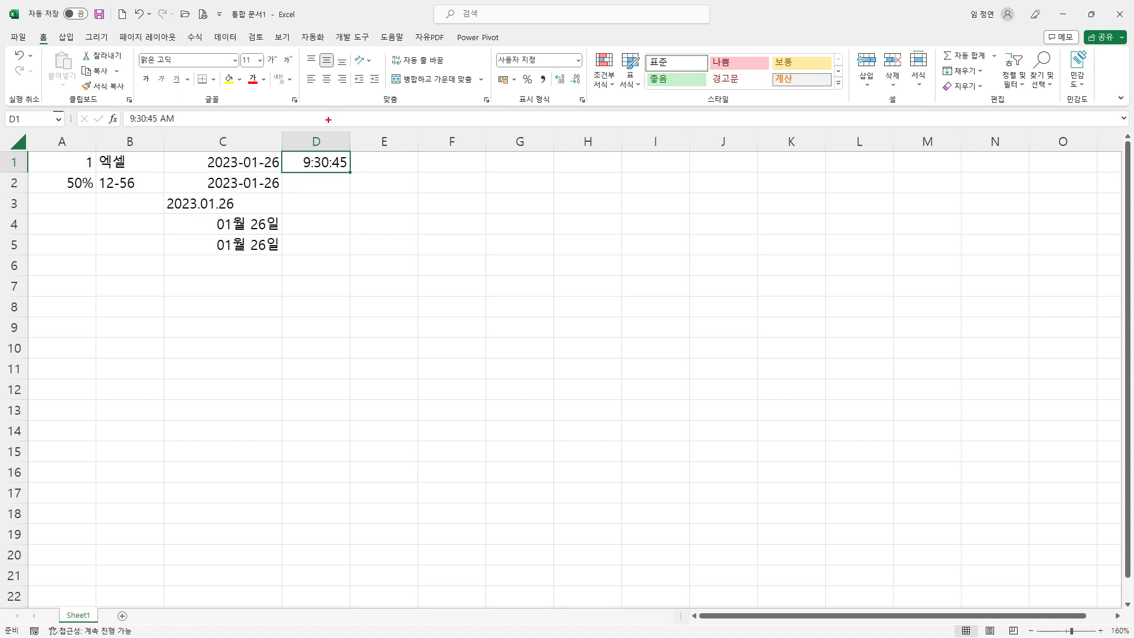
pyautogui.moveTo(328, 121)
pyautogui.mouseDown()
pyautogui.moveTo(345, 143)
pyautogui.moveTo(353, 110)
pyautogui.mouseUp()
pyautogui.press('Escape')
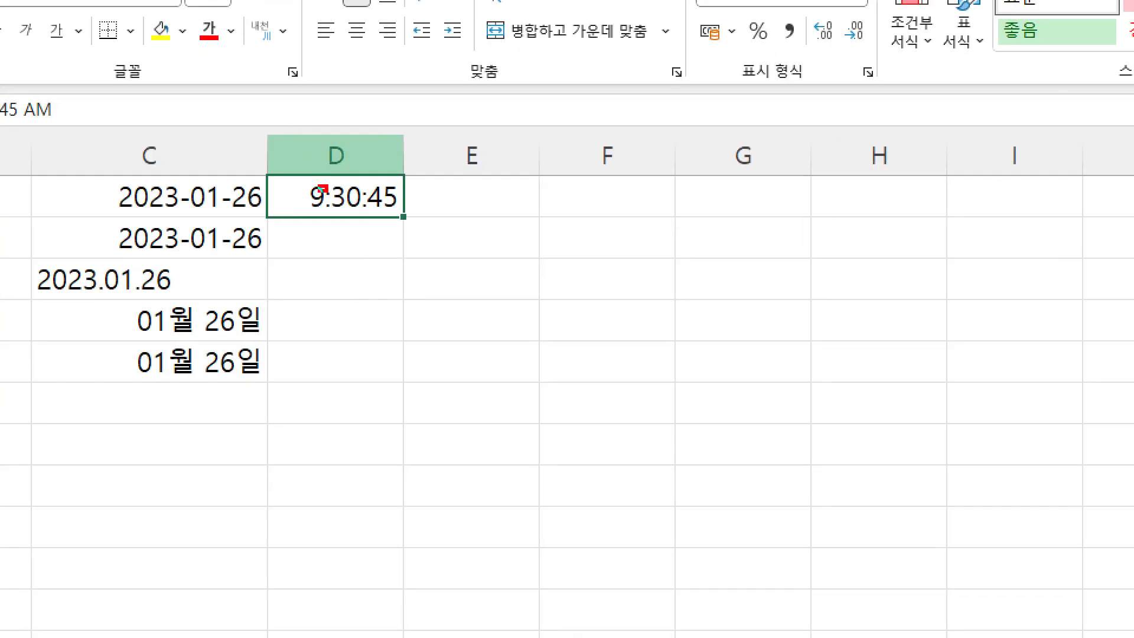
pyautogui.moveTo(319, 186); pyautogui.dragTo(340, 218)
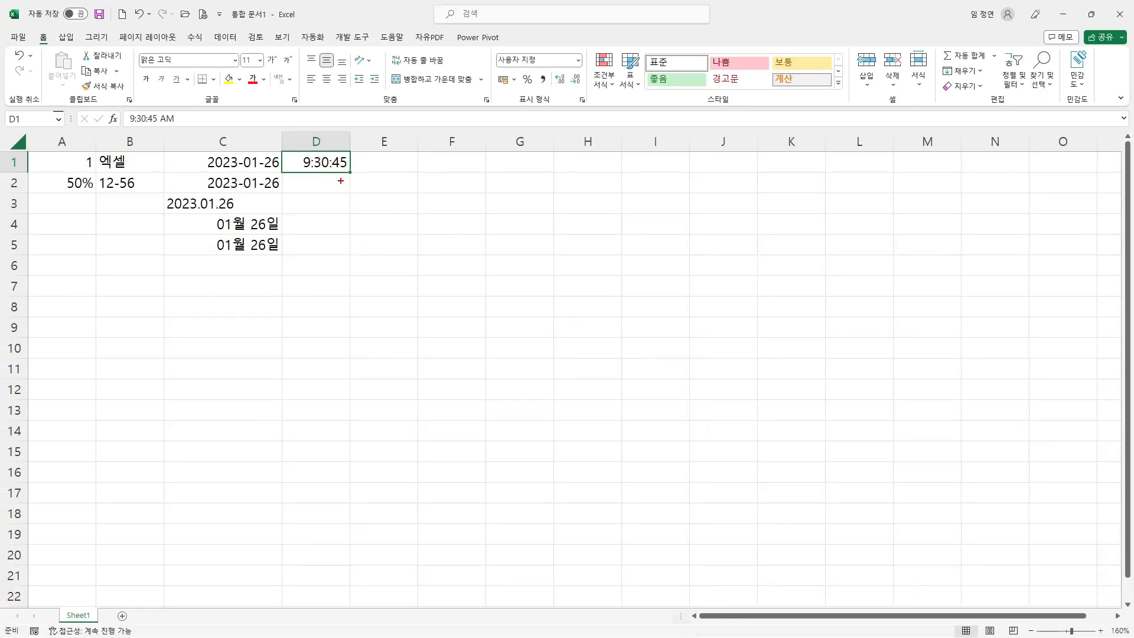
pyautogui.moveTo(293, 271)
pyautogui.mouseDown()
pyautogui.moveTo(296, 286)
pyautogui.moveTo(325, 289)
pyautogui.mouseUp()
pyautogui.moveTo(348, 256)
pyautogui.mouseDown()
pyautogui.moveTo(313, 290)
pyautogui.moveTo(365, 286)
pyautogui.mouseUp()
pyautogui.moveTo(353, 253)
pyautogui.mouseDown()
pyautogui.moveTo(352, 298)
pyautogui.moveTo(381, 300)
pyautogui.mouseUp()
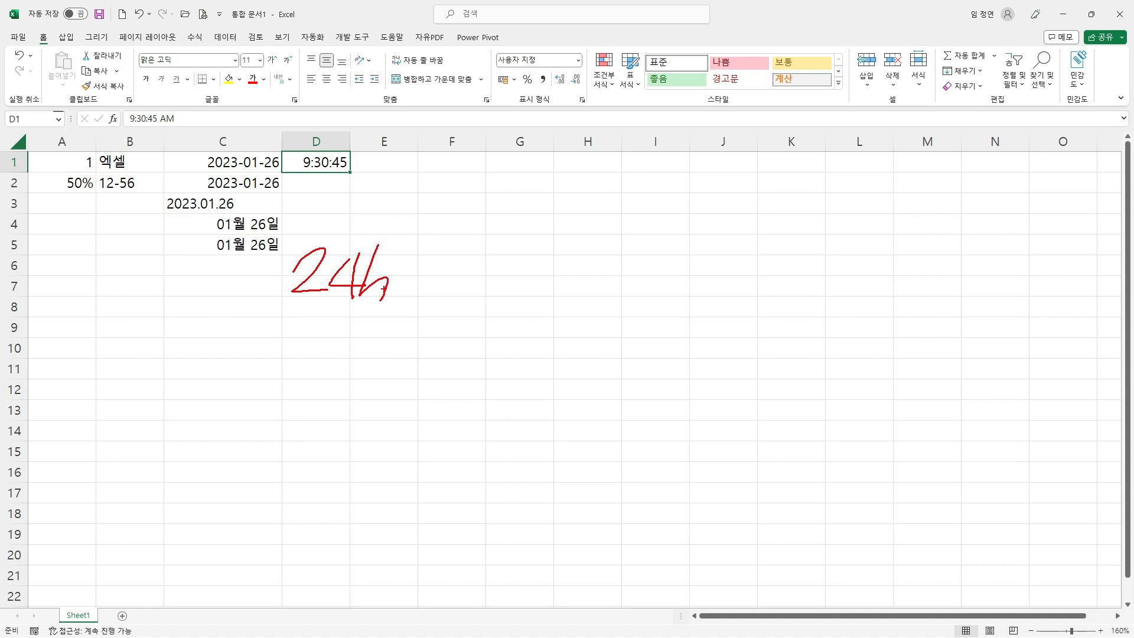
pyautogui.press('Escape')
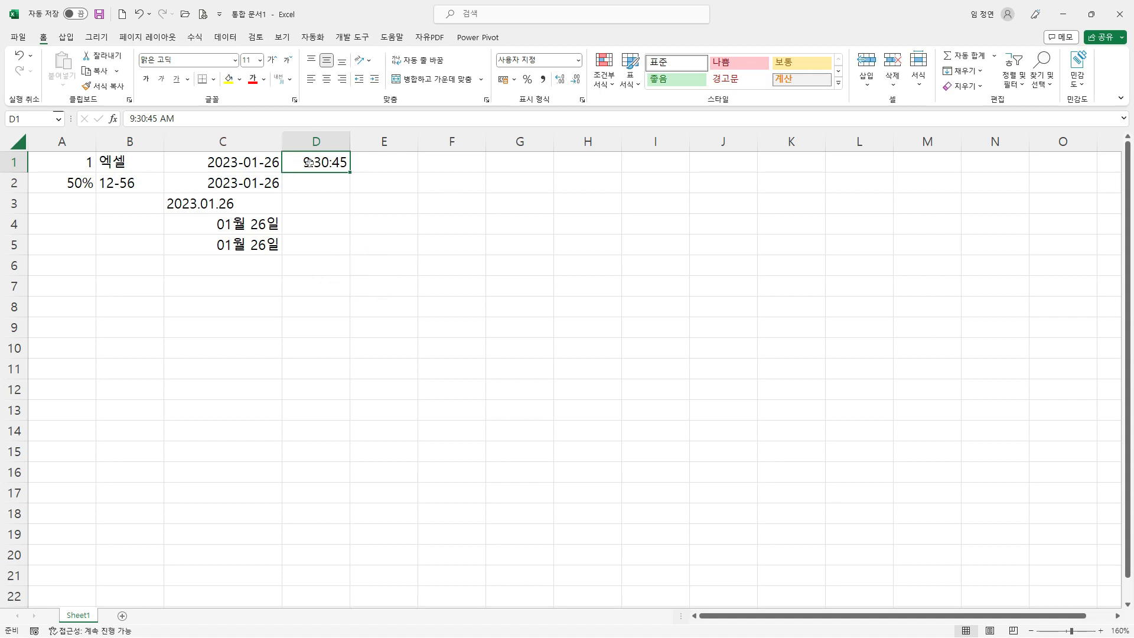
# - Examine the AM/PM marker in the stored time value of cell D1
pyautogui.hotkey('ctrl', '1')
pyautogui.click(107, 99)
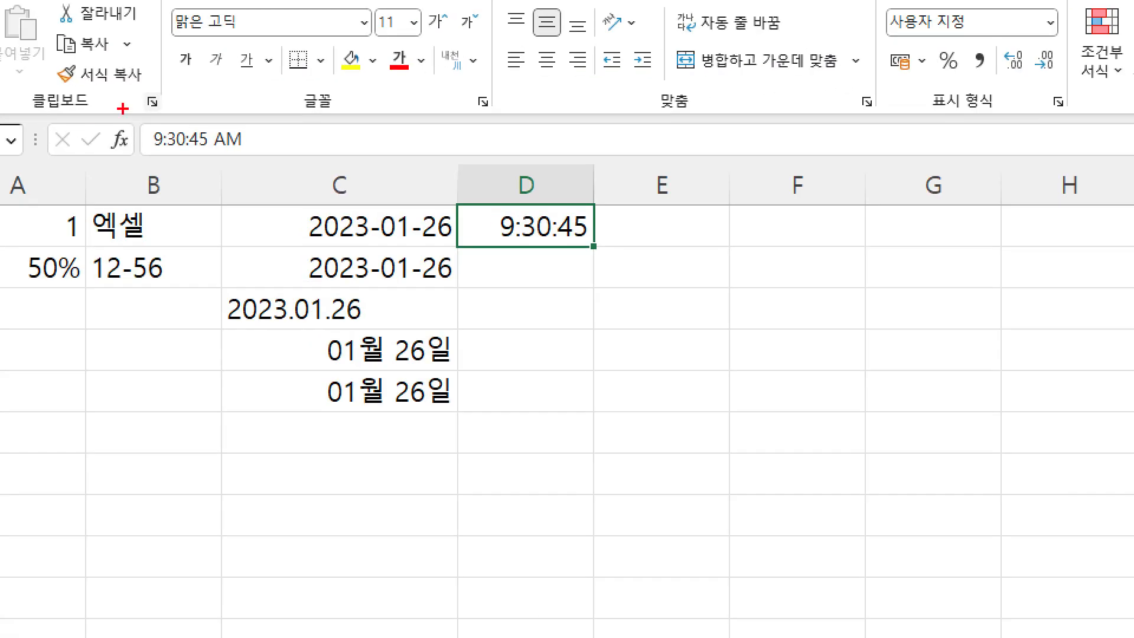
pyautogui.moveTo(126, 112); pyautogui.dragTo(263, 161)
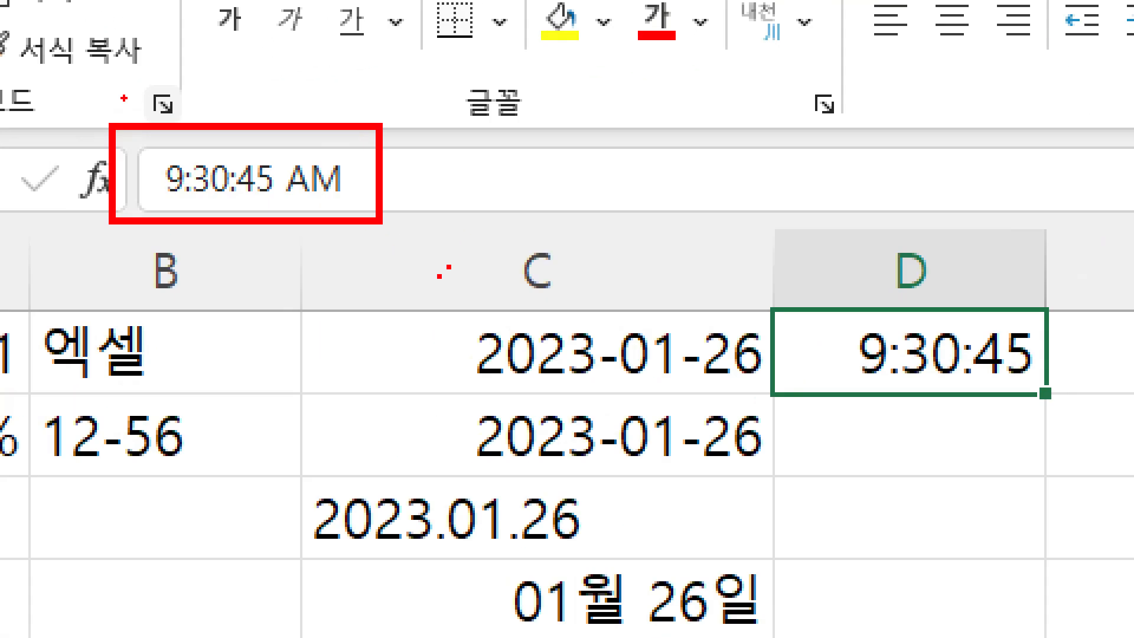
pyautogui.moveTo(300, 110)
pyautogui.mouseDown()
pyautogui.moveTo(314, 139)
pyautogui.moveTo(335, 102)
pyautogui.mouseUp()
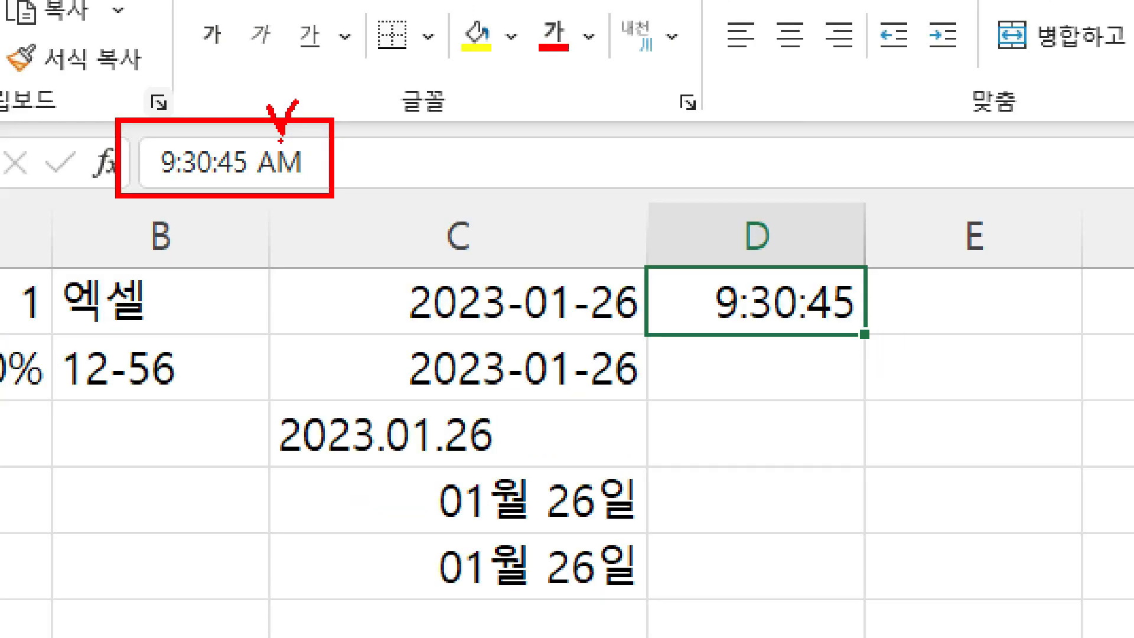
pyautogui.press('Escape')
pyautogui.hotkey('ctrl', '2')
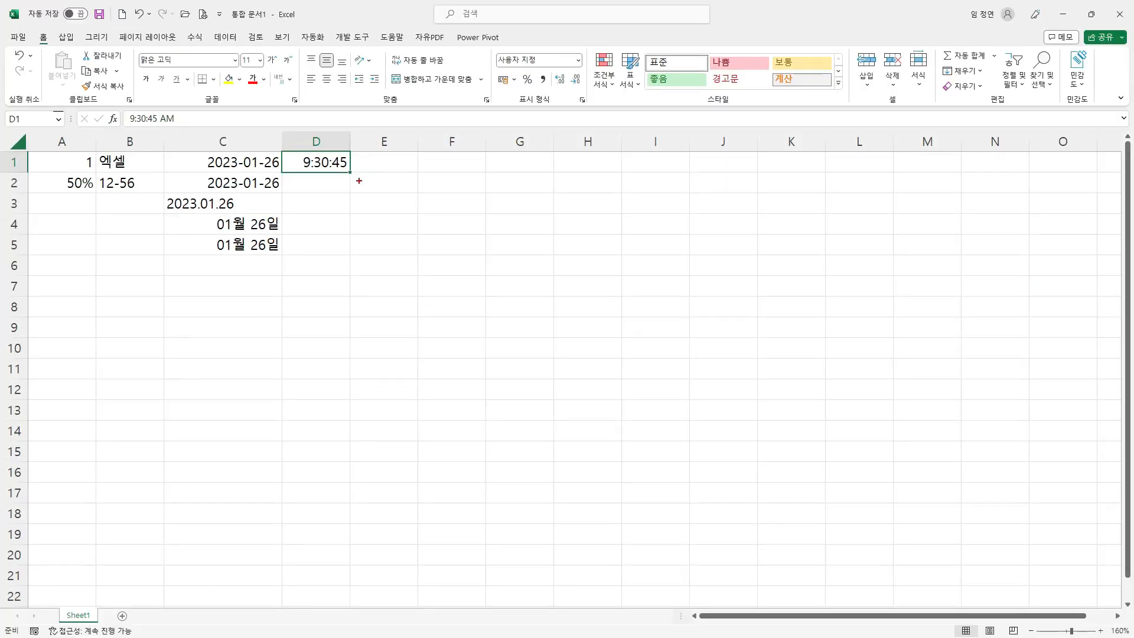
pyautogui.moveTo(341, 183)
pyautogui.mouseDown()
pyautogui.moveTo(419, 198)
pyautogui.moveTo(440, 190)
pyautogui.moveTo(426, 207)
pyautogui.mouseUp()
pyautogui.press('Escape')
# - Enter the afternoon time 15:30:45 in cell D2 in 24-hour notation
pyautogui.click(314, 188)
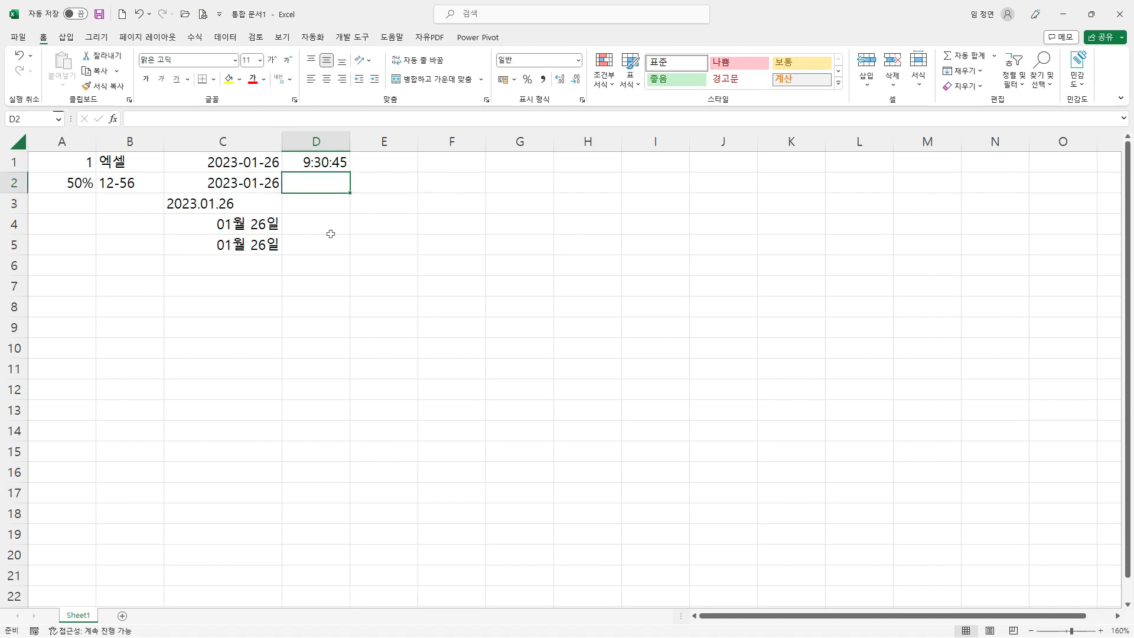
pyautogui.write('1')
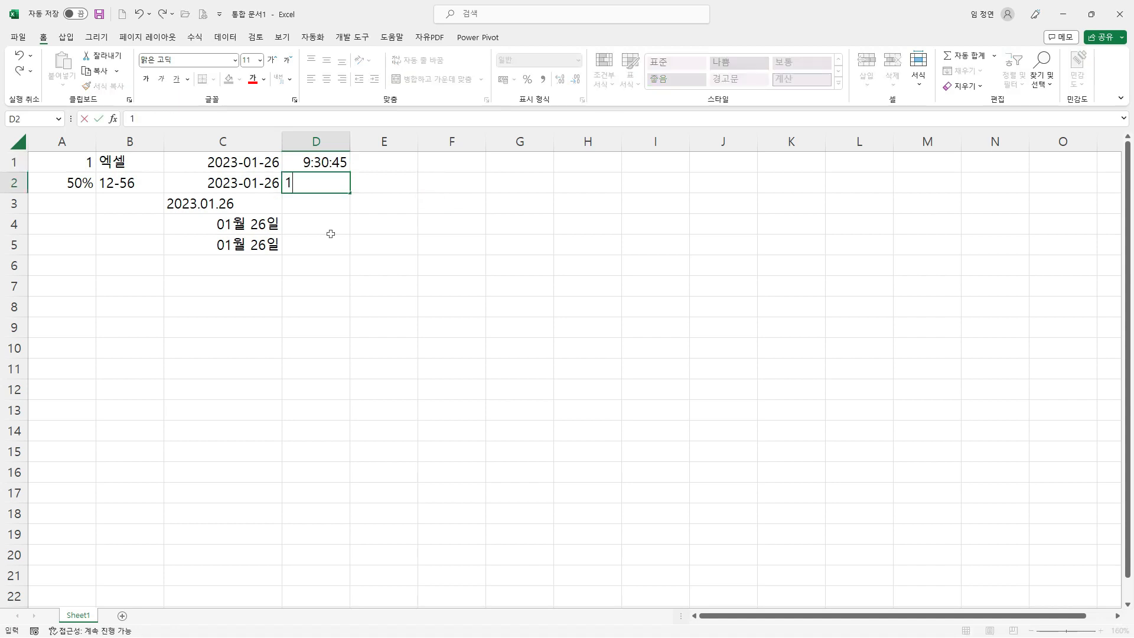
pyautogui.write('5:30:45')
pyautogui.press('Return')
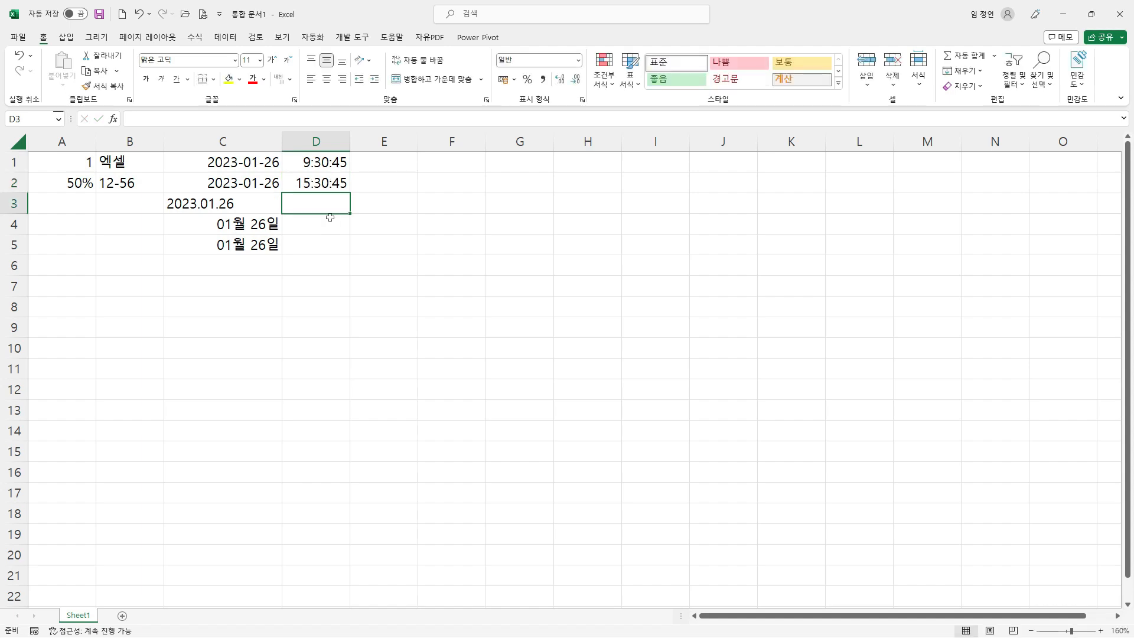
# - Select cell D2 and examine the colon separators and 24-hour notation of the entered times
pyautogui.click(317, 186)
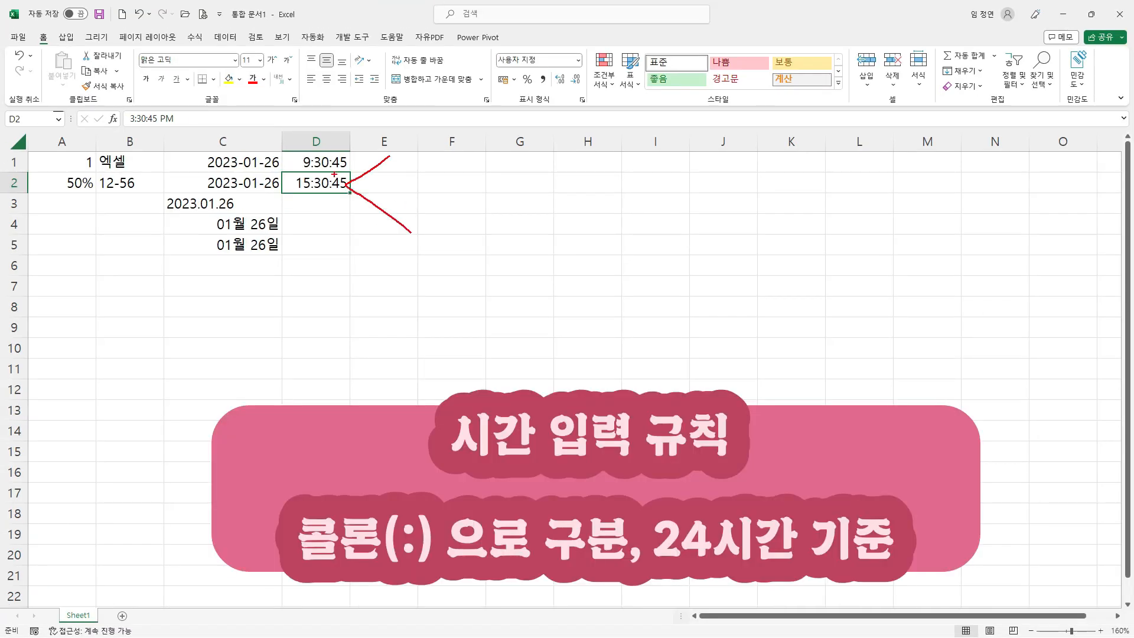
pyautogui.moveTo(335, 174)
pyautogui.mouseDown()
pyautogui.moveTo(324, 171)
pyautogui.moveTo(328, 154)
pyautogui.moveTo(340, 169)
pyautogui.mouseUp()
pyautogui.moveTo(325, 221); pyautogui.dragTo(366, 239)
pyautogui.moveTo(367, 223)
pyautogui.mouseDown()
pyautogui.moveTo(387, 242)
pyautogui.moveTo(369, 262)
pyautogui.mouseUp()
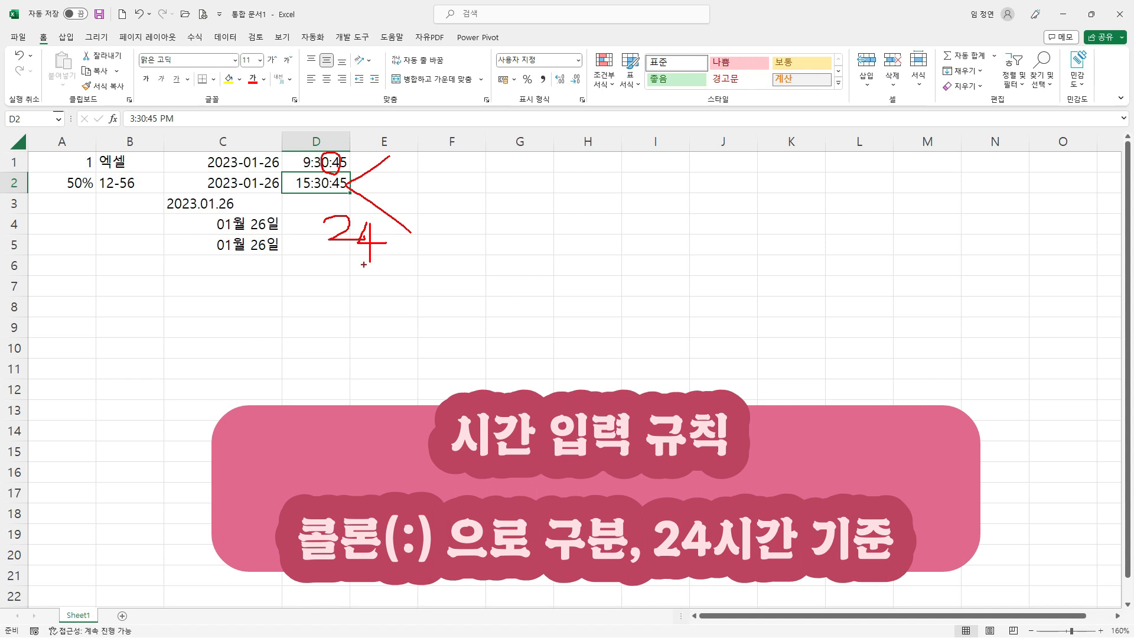
pyautogui.press('Escape')
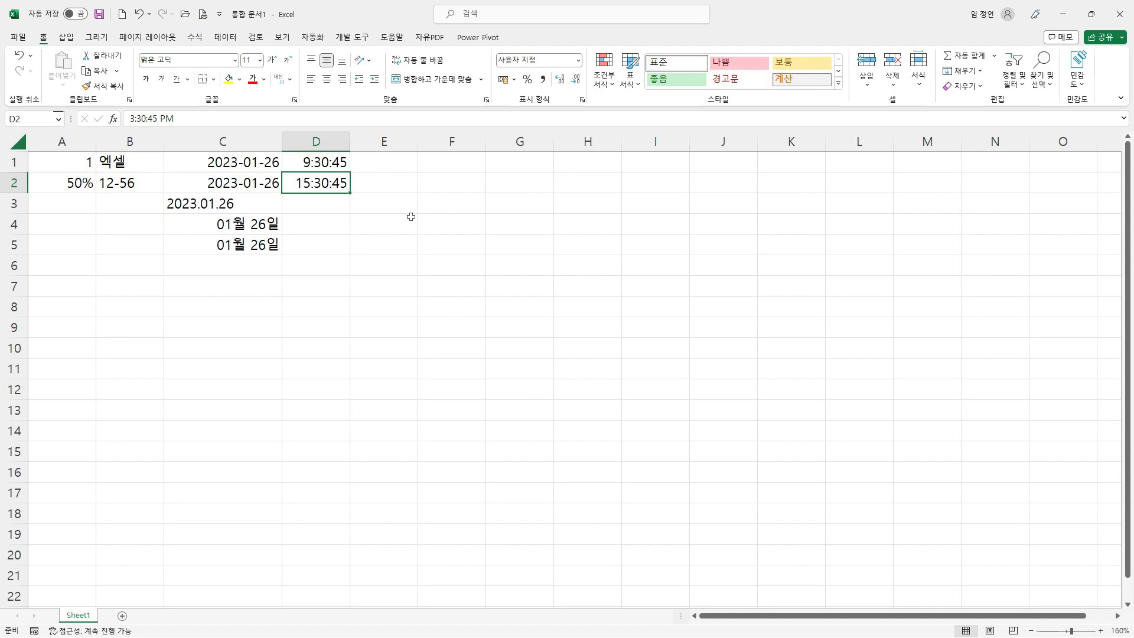
# - Examine cell D2's time display and consider showing it in 12-hour form
pyautogui.hotkey('ctrl', '1')
pyautogui.click(253, 169)
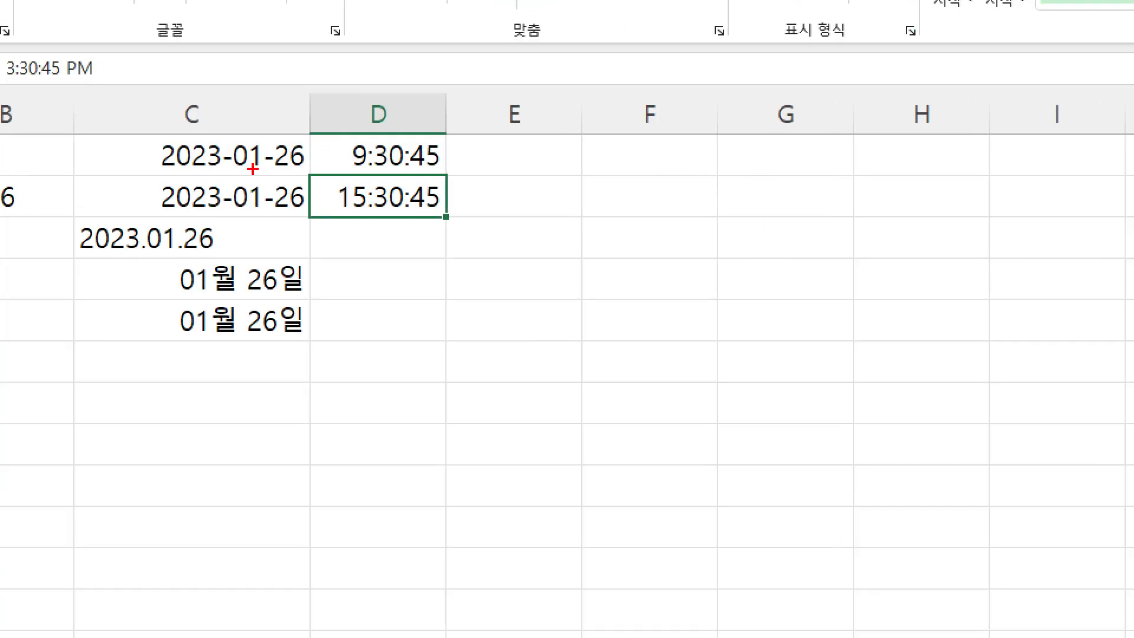
pyautogui.moveTo(309, 175)
pyautogui.mouseDown()
pyautogui.moveTo(358, 193)
pyautogui.moveTo(446, 201)
pyautogui.moveTo(454, 223)
pyautogui.mouseUp()
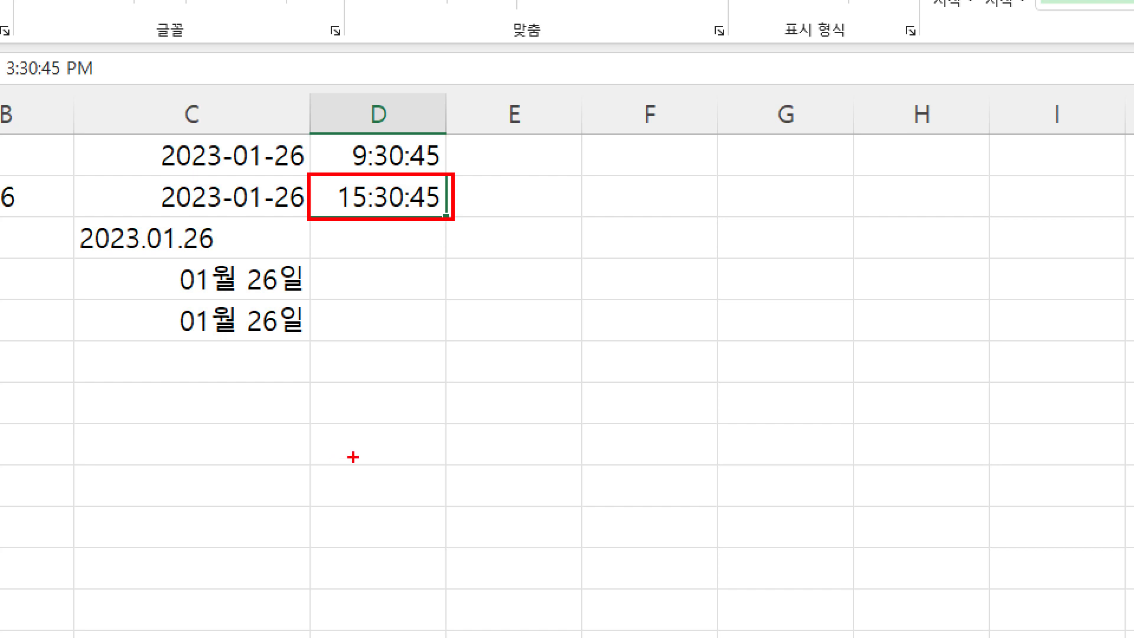
pyautogui.moveTo(427, 290)
pyautogui.mouseDown()
pyautogui.moveTo(466, 286)
pyautogui.moveTo(460, 322)
pyautogui.moveTo(473, 341)
pyautogui.mouseUp()
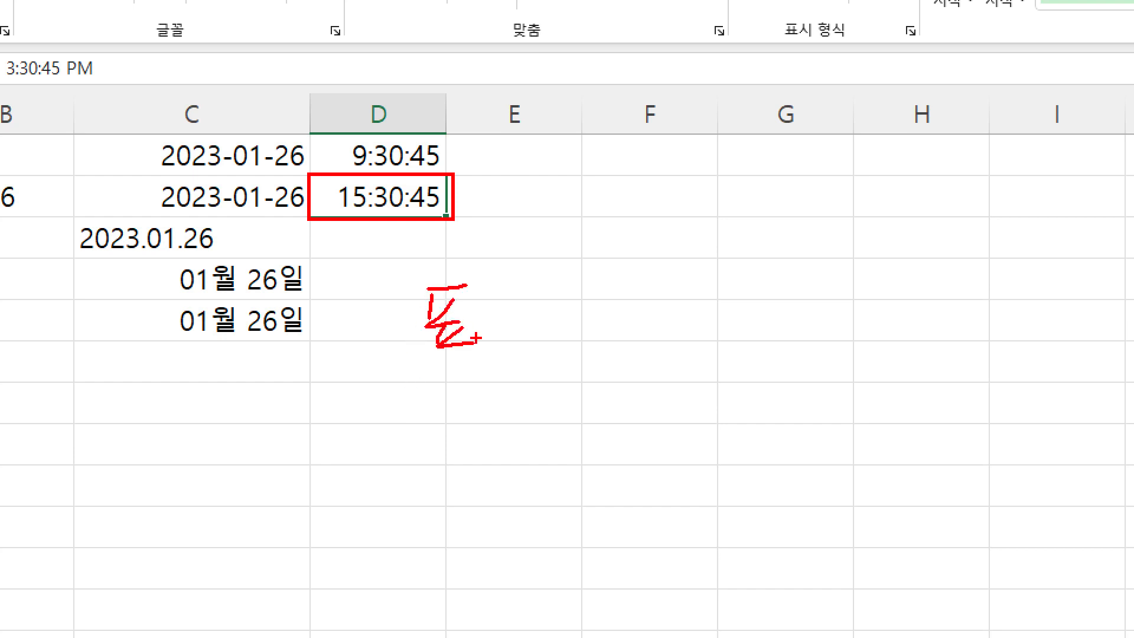
pyautogui.moveTo(494, 305); pyautogui.dragTo(479, 337)
pyautogui.moveTo(489, 321); pyautogui.dragTo(510, 343)
pyautogui.moveTo(519, 303); pyautogui.dragTo(511, 349)
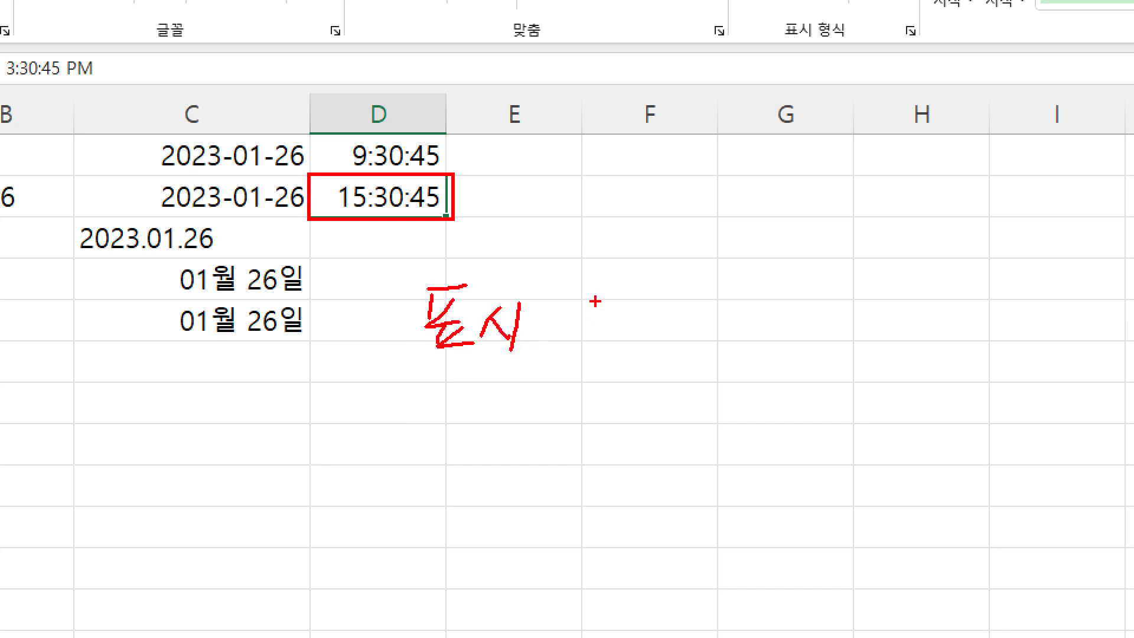
pyautogui.moveTo(602, 292); pyautogui.dragTo(599, 331)
pyautogui.moveTo(617, 300)
pyautogui.mouseDown()
pyautogui.moveTo(623, 318)
pyautogui.moveTo(657, 334)
pyautogui.mouseUp()
pyautogui.moveTo(674, 291)
pyautogui.mouseDown()
pyautogui.moveTo(654, 335)
pyautogui.moveTo(667, 342)
pyautogui.mouseUp()
pyautogui.moveTo(668, 340)
pyautogui.mouseDown()
pyautogui.moveTo(692, 317)
pyautogui.moveTo(707, 335)
pyautogui.mouseUp()
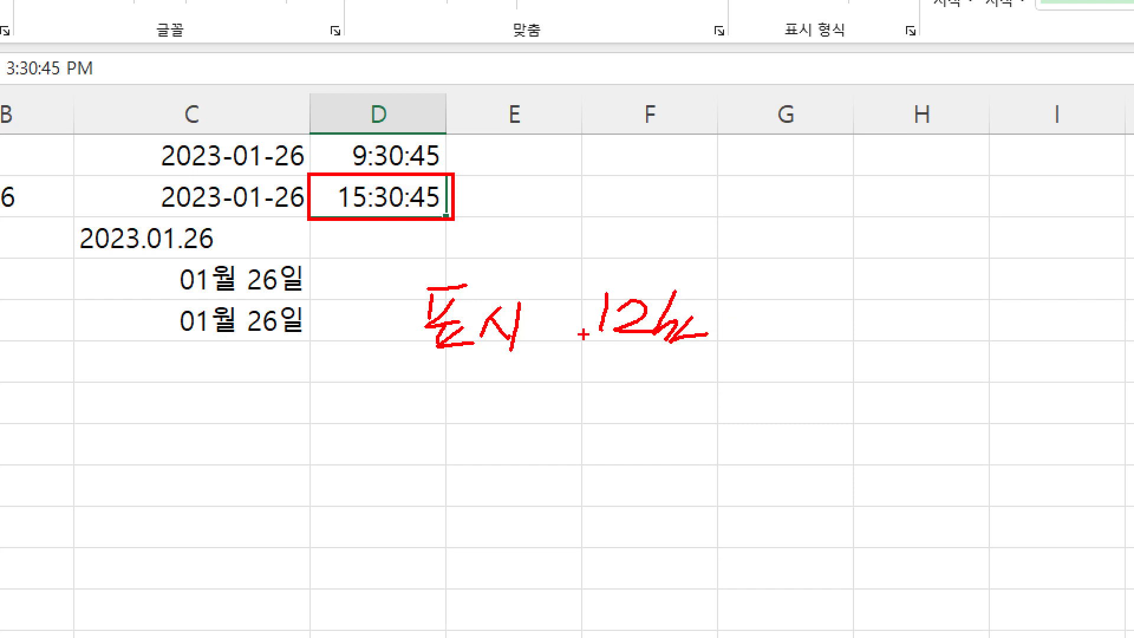
pyautogui.moveTo(554, 319)
pyautogui.mouseDown()
pyautogui.moveTo(592, 316)
pyautogui.moveTo(573, 334)
pyautogui.mouseUp()
pyautogui.moveTo(602, 373)
pyautogui.mouseDown()
pyautogui.moveTo(592, 383)
pyautogui.moveTo(618, 373)
pyautogui.mouseUp()
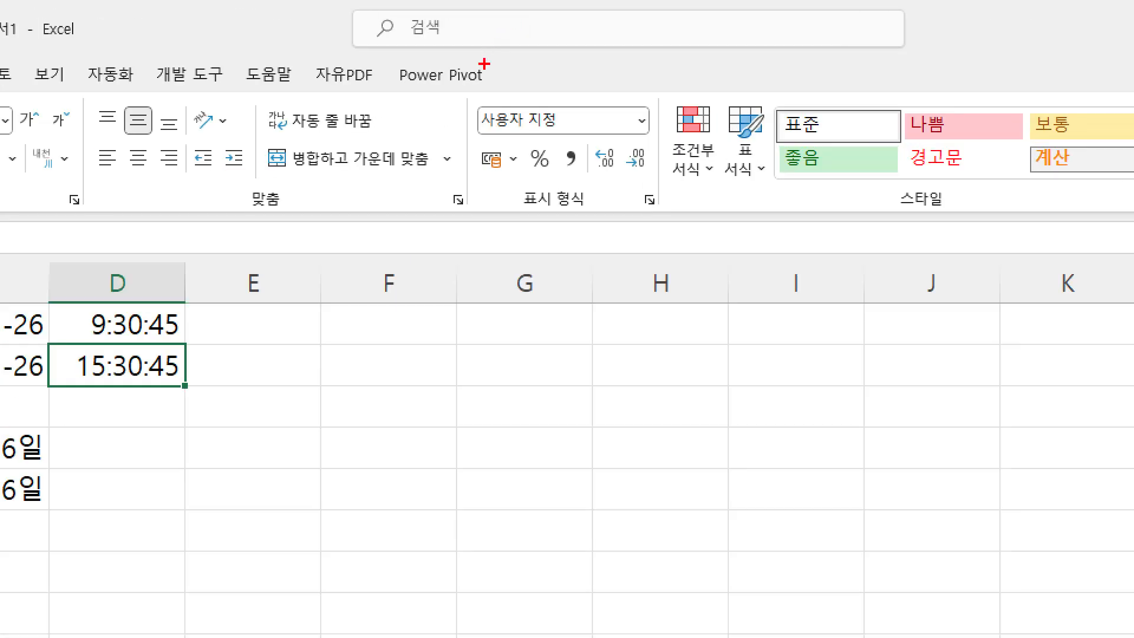
# - Apply the Time (시간) number format to cell D2
pyautogui.moveTo(452, 89); pyautogui.dragTo(674, 230)
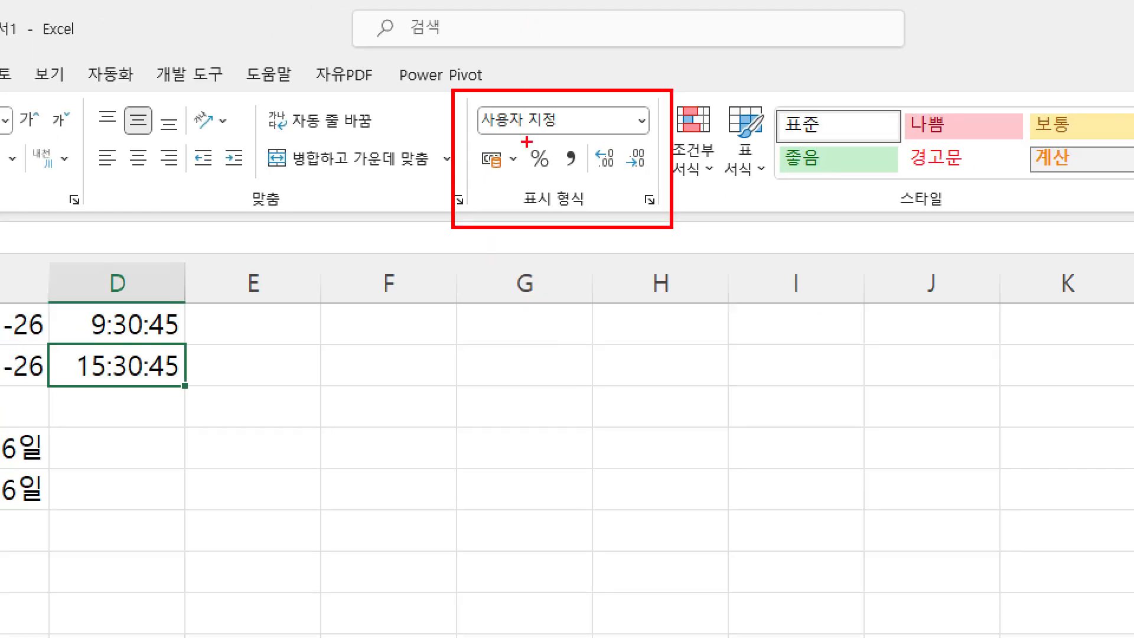
pyautogui.moveTo(495, 213)
pyautogui.mouseDown()
pyautogui.moveTo(466, 198)
pyautogui.moveTo(507, 187)
pyautogui.moveTo(505, 214)
pyautogui.moveTo(588, 211)
pyautogui.mouseUp()
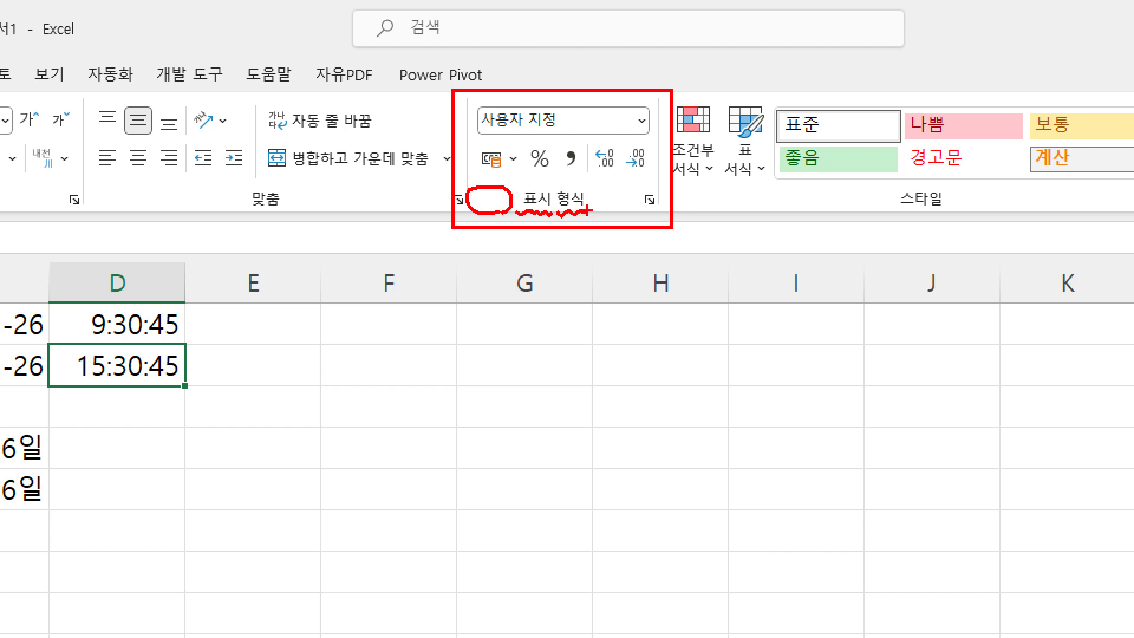
pyautogui.moveTo(472, 141); pyautogui.dragTo(661, 182)
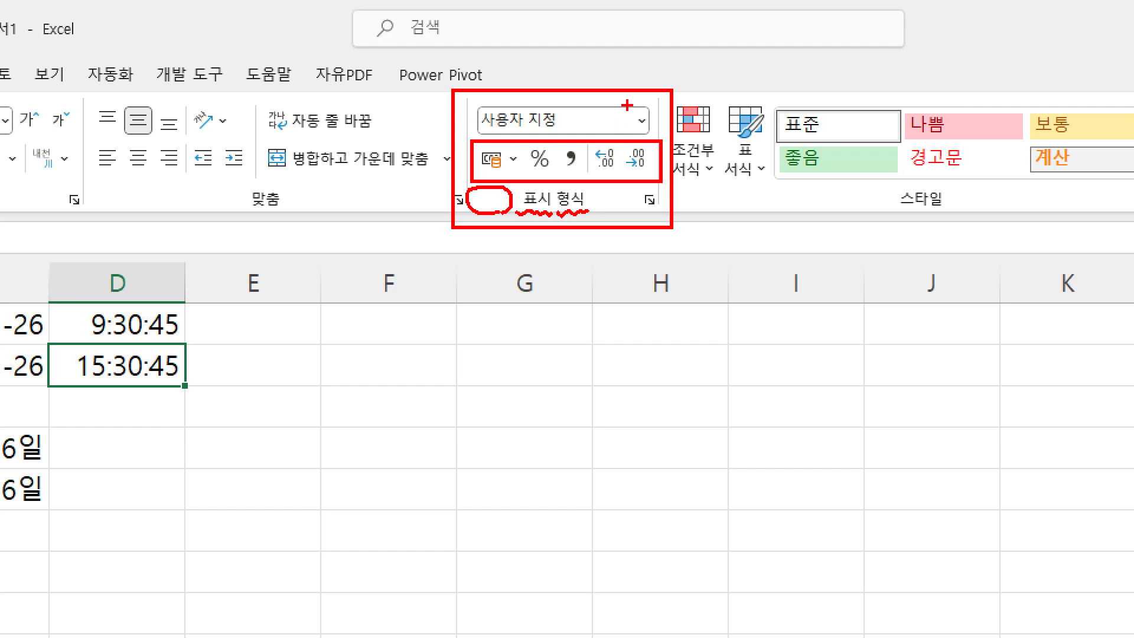
pyautogui.moveTo(629, 100); pyautogui.dragTo(656, 146)
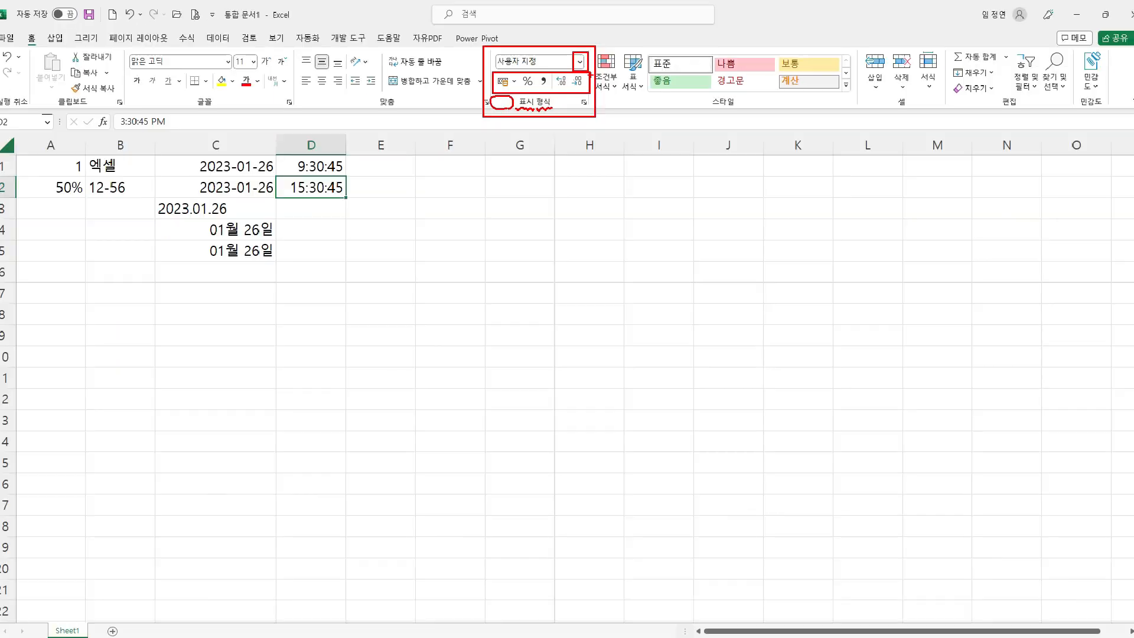
pyautogui.press('Escape')
pyautogui.click(642, 120)
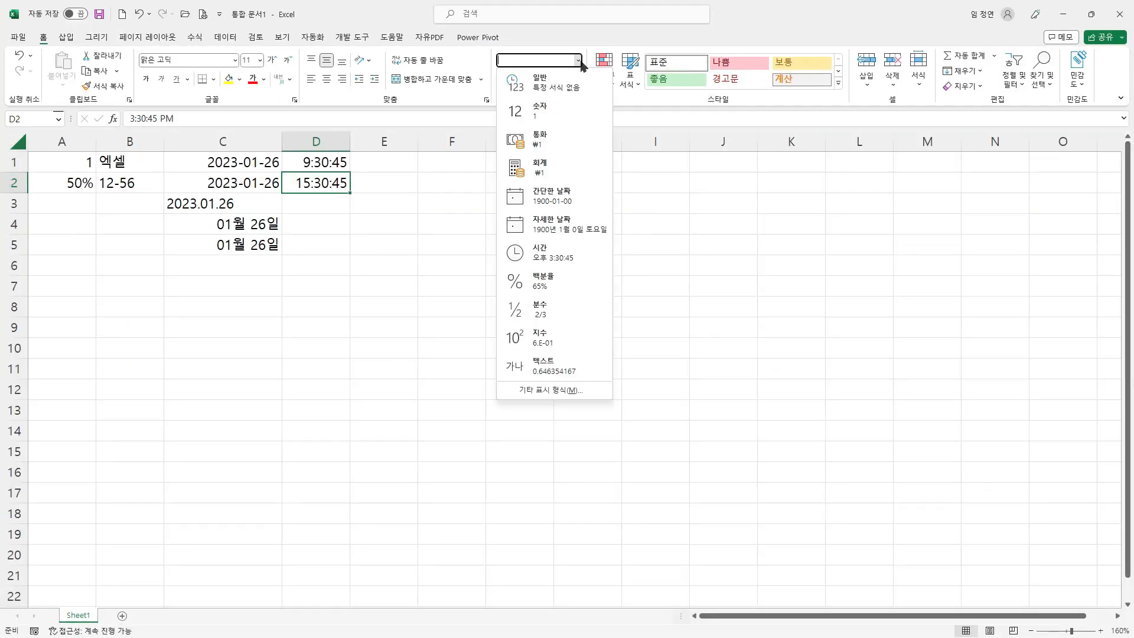
pyautogui.click(548, 250)
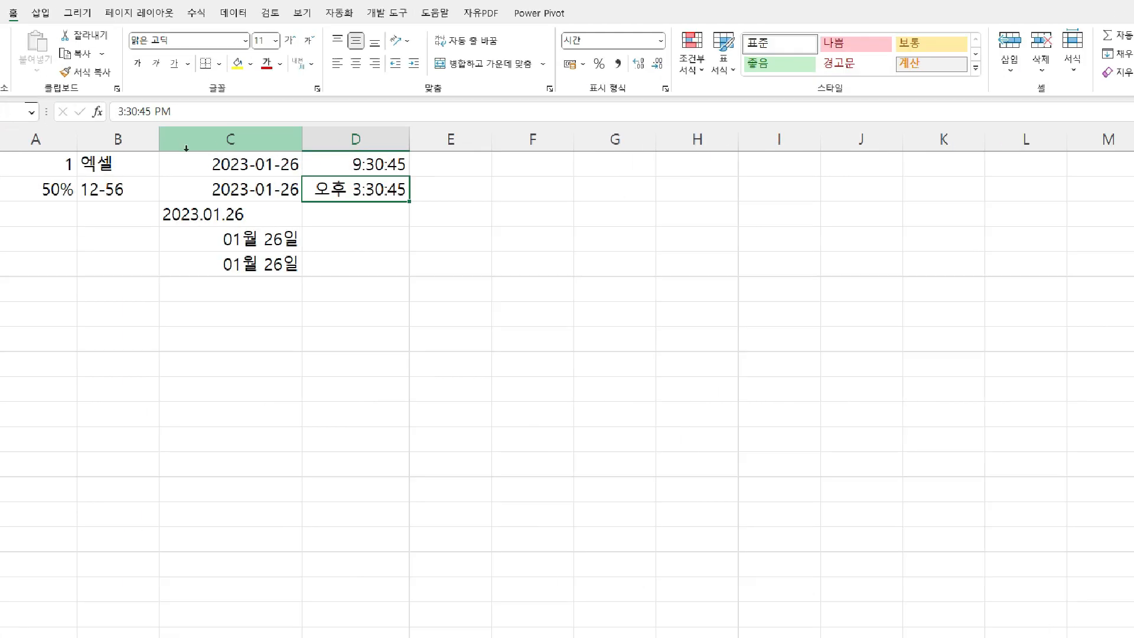
# - Compare cell D2's formatted time display with its stored time value
pyautogui.moveTo(297, 172)
pyautogui.mouseDown()
pyautogui.moveTo(326, 192)
pyautogui.moveTo(414, 210)
pyautogui.mouseUp()
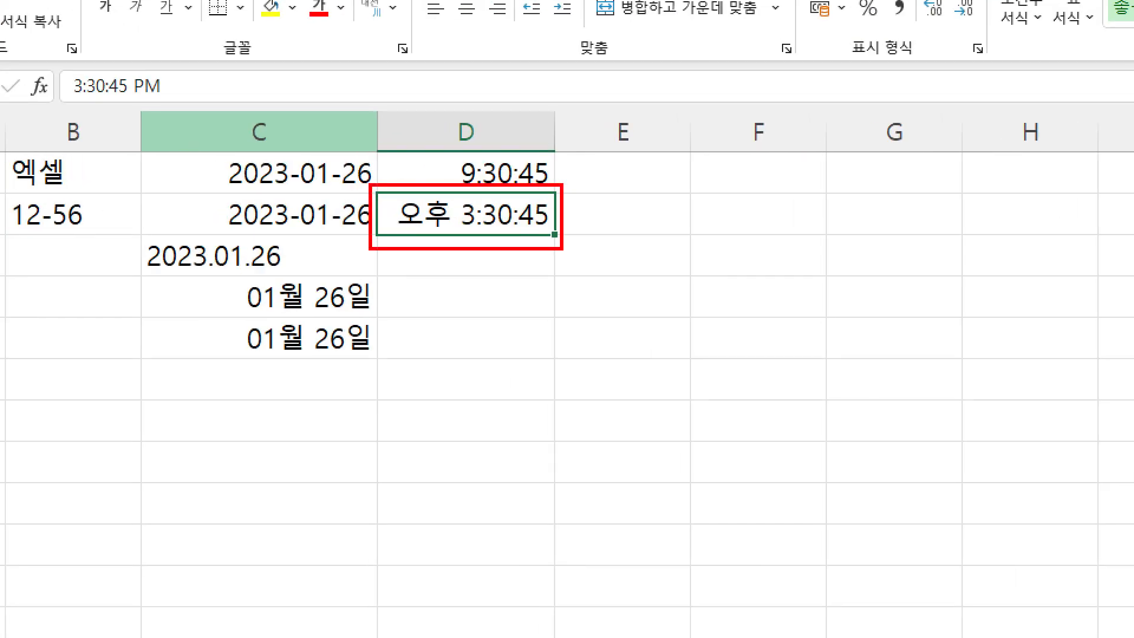
pyautogui.press('Escape')
pyautogui.hotkey('ctrl', '1')
pyautogui.click(204, 144)
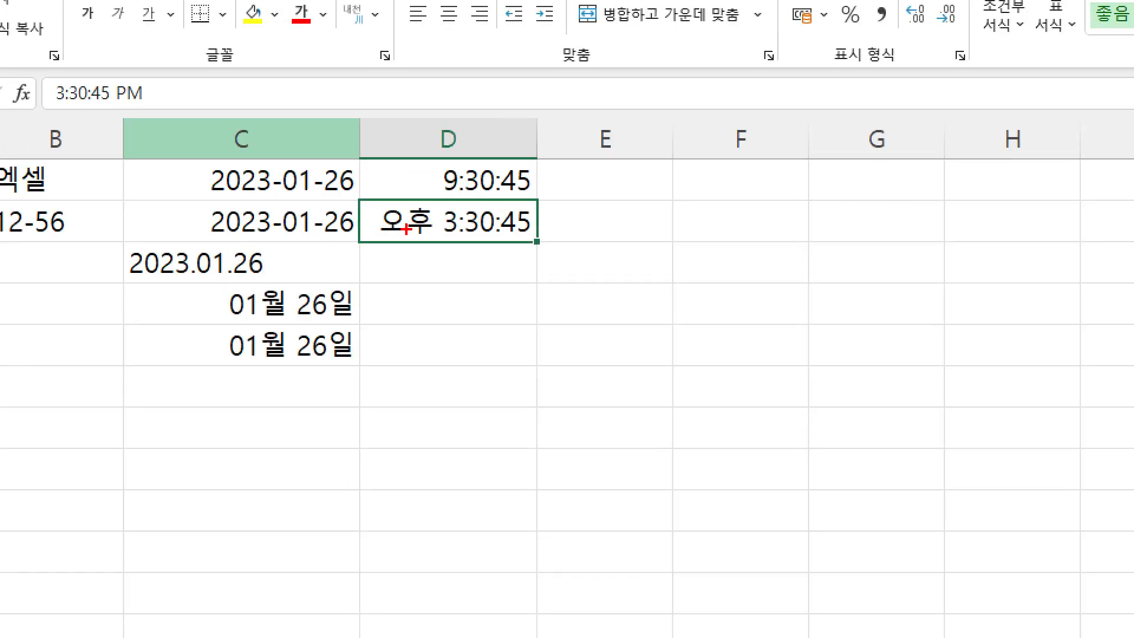
pyautogui.moveTo(354, 195); pyautogui.dragTo(548, 251)
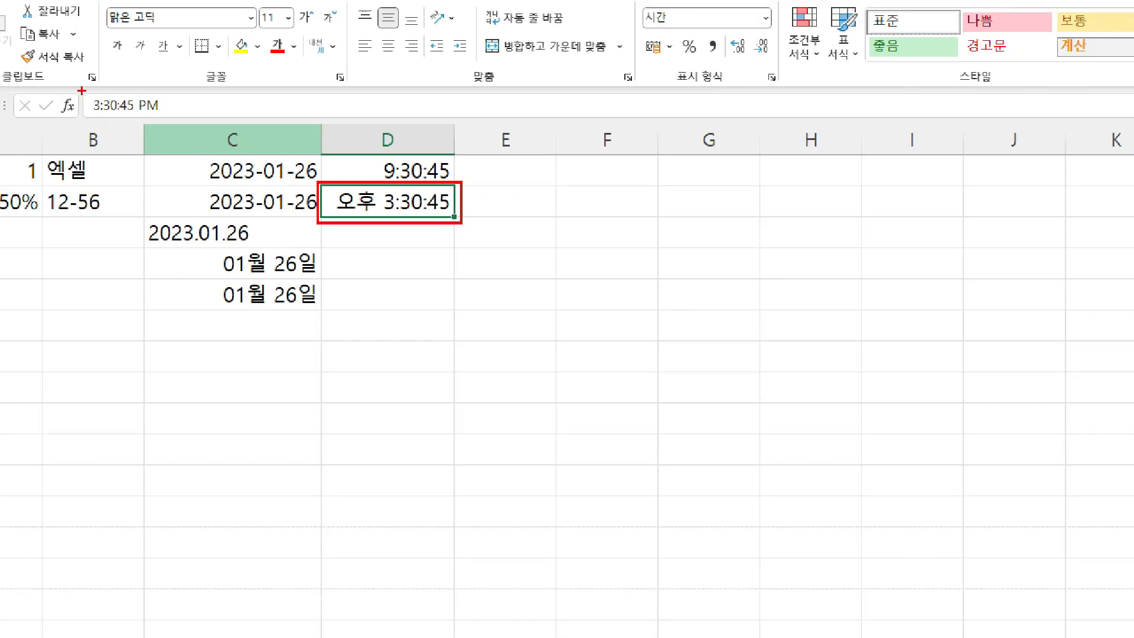
pyautogui.moveTo(82, 91); pyautogui.dragTo(181, 115)
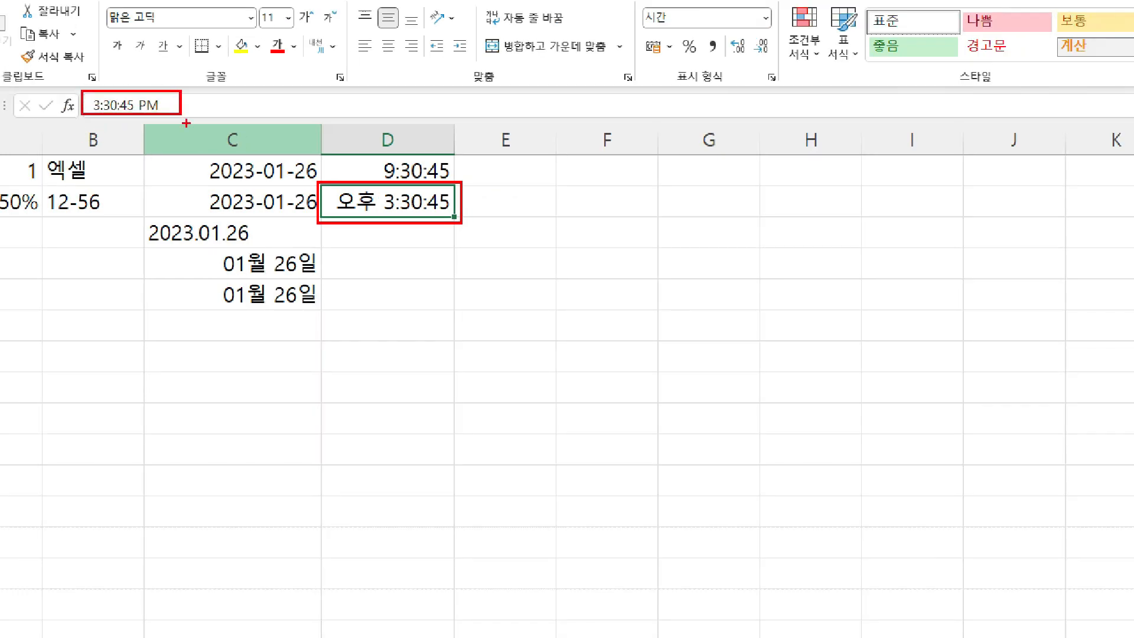
# - Examine how the entered value (입력) and the number format (서식) together determine cell D2's display
pyautogui.moveTo(468, 196)
pyautogui.mouseDown()
pyautogui.moveTo(514, 196)
pyautogui.moveTo(515, 209)
pyautogui.mouseUp()
pyautogui.moveTo(412, 281)
pyautogui.mouseDown()
pyautogui.moveTo(433, 264)
pyautogui.moveTo(413, 328)
pyautogui.moveTo(455, 307)
pyautogui.moveTo(466, 339)
pyautogui.mouseUp()
pyautogui.moveTo(499, 306)
pyautogui.mouseDown()
pyautogui.moveTo(547, 303)
pyautogui.moveTo(520, 335)
pyautogui.mouseUp()
pyautogui.moveTo(588, 271)
pyautogui.mouseDown()
pyautogui.moveTo(567, 303)
pyautogui.moveTo(590, 307)
pyautogui.mouseUp()
pyautogui.moveTo(607, 280); pyautogui.dragTo(602, 312)
pyautogui.moveTo(617, 293); pyautogui.dragTo(643, 307)
pyautogui.moveTo(623, 319); pyautogui.dragTo(639, 339)
pyautogui.moveTo(602, 247)
pyautogui.mouseDown()
pyautogui.moveTo(666, 308)
pyautogui.moveTo(463, 224)
pyautogui.moveTo(460, 242)
pyautogui.mouseUp()
pyautogui.moveTo(463, 224); pyautogui.dragTo(494, 220)
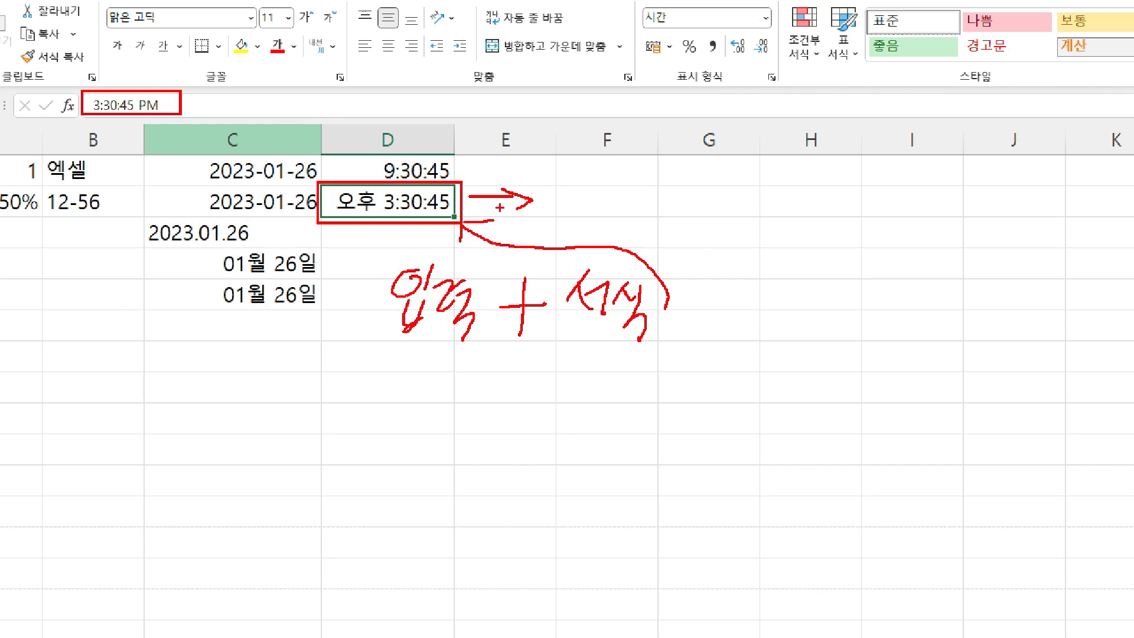